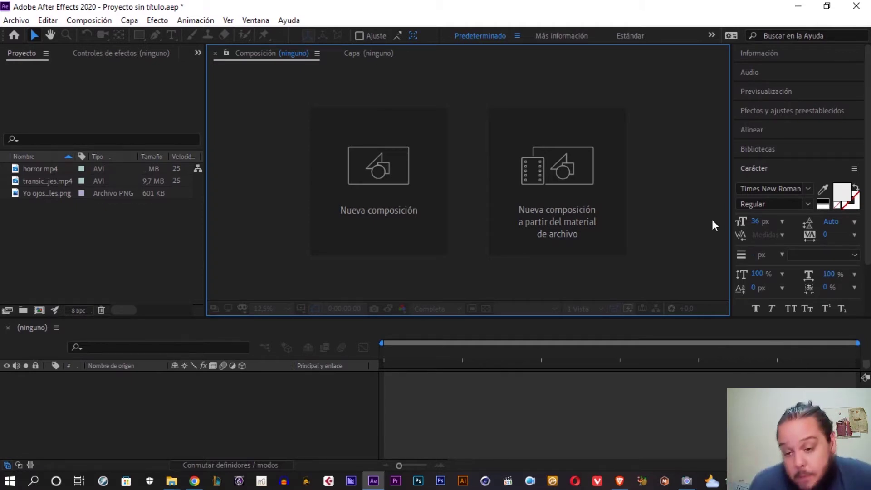
- Create Comp 1 with the default 1920x1080, 25 fps composition settings
click(330, 390)
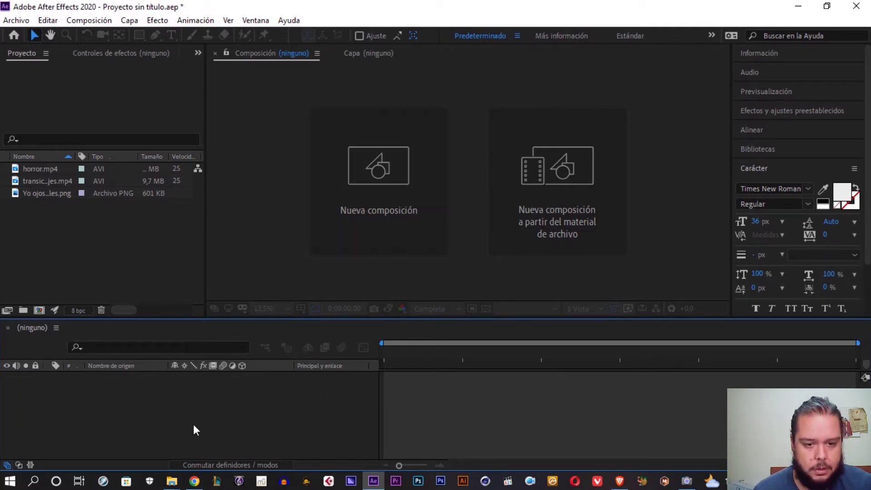
key(ctrl+n)
key(Return)
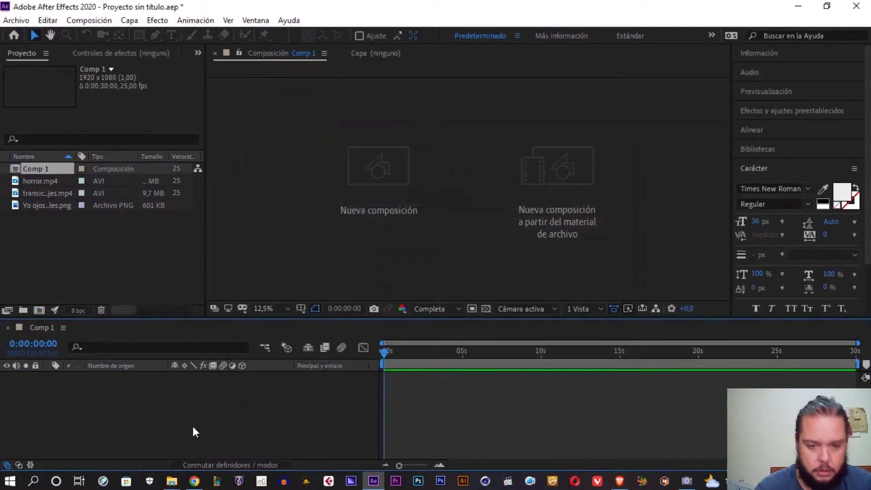
key(ctrl+z)
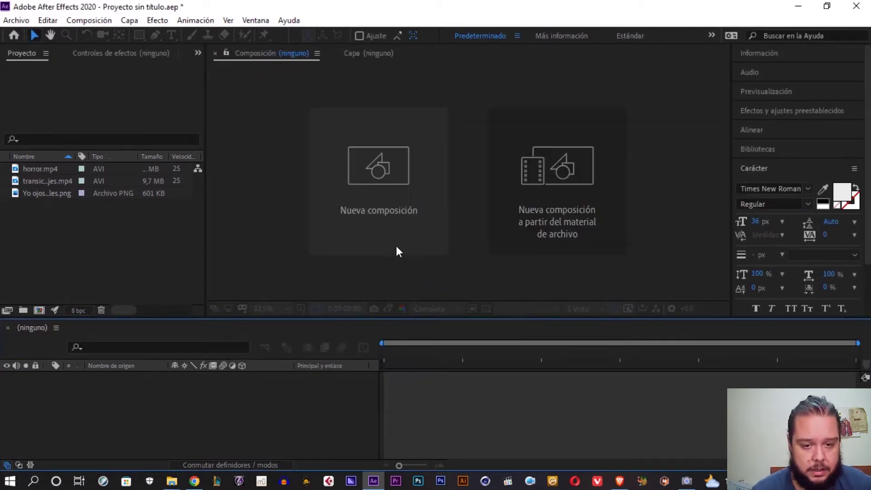
click(16, 20)
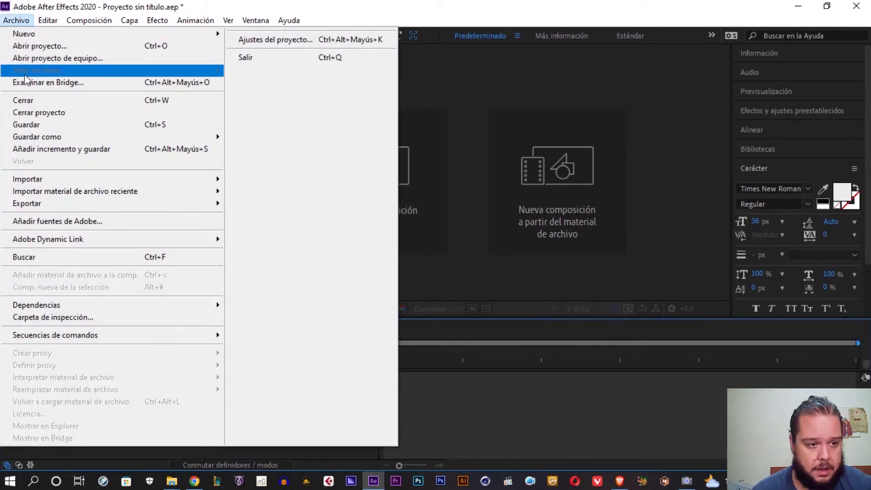
key(Escape)
key(ctrl+n)
key(Return)
- Add the transition clip and horror.mp4 as layers, with horror.mp4 starting around 5 seconds
click(65, 195)
ctrl+click(45, 182)
drag(42, 183, 337, 406)
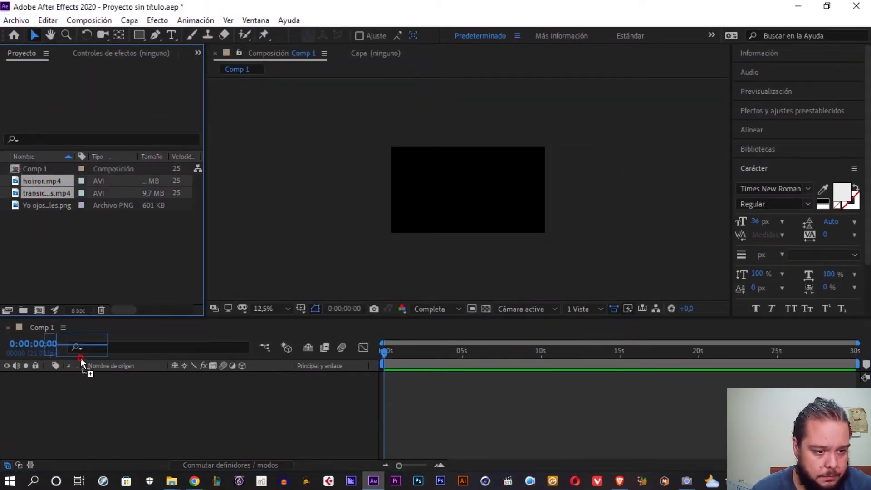
click(345, 402)
drag(388, 389, 553, 392)
scroll(483, 390, up, 3)
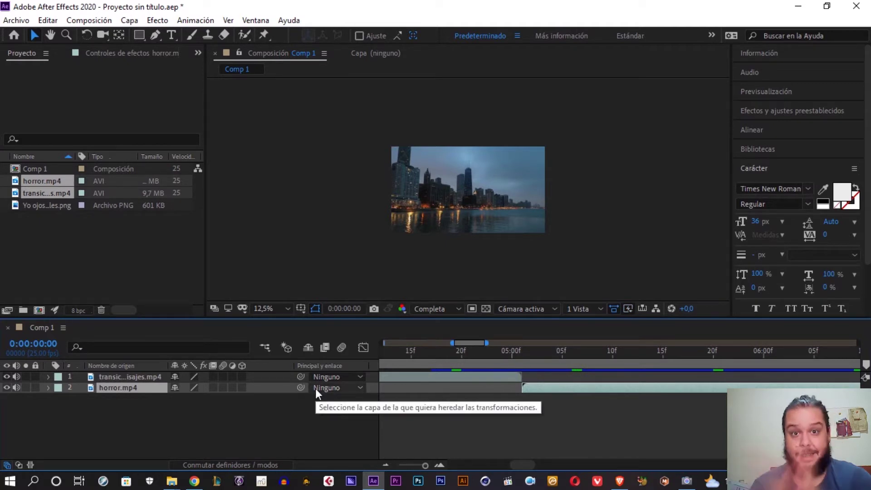
right_click(298, 432)
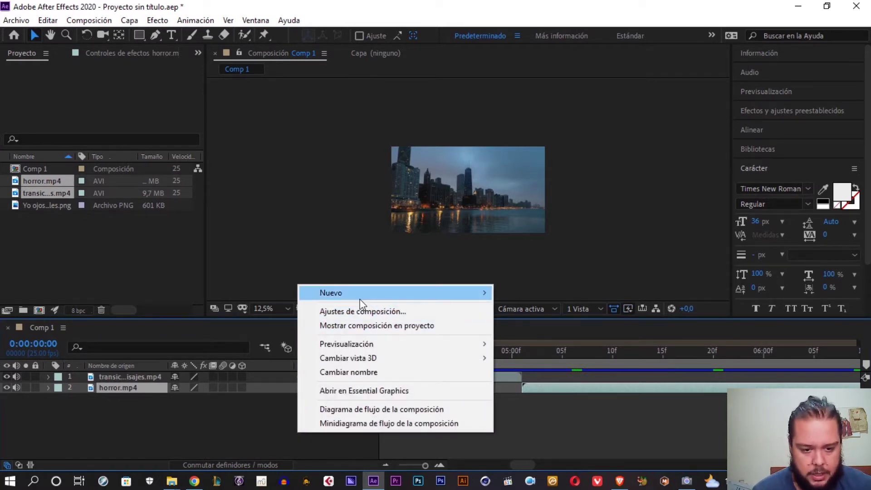
- Add a new adjustment layer and move it above both clips
mouse_move(361, 294)
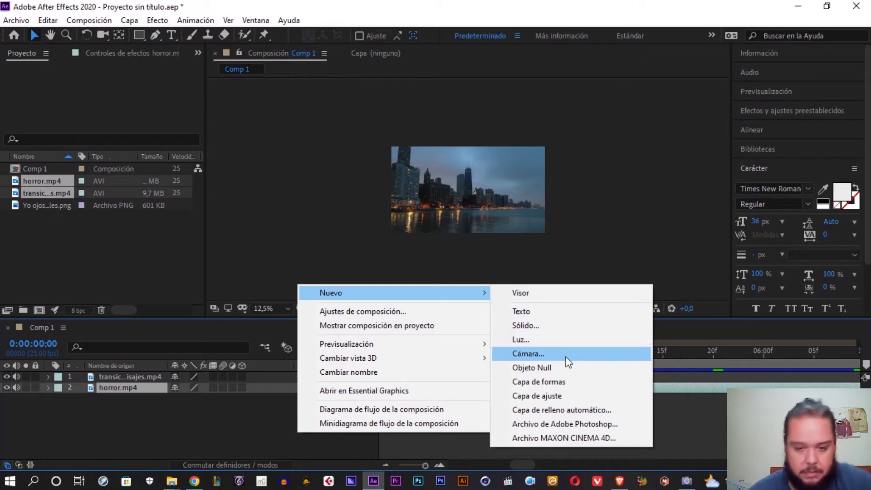
click(554, 395)
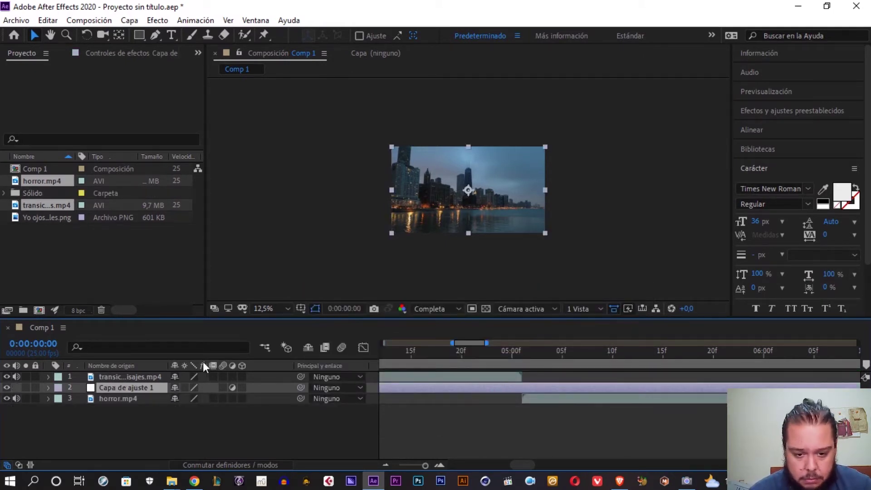
drag(148, 389, 147, 376)
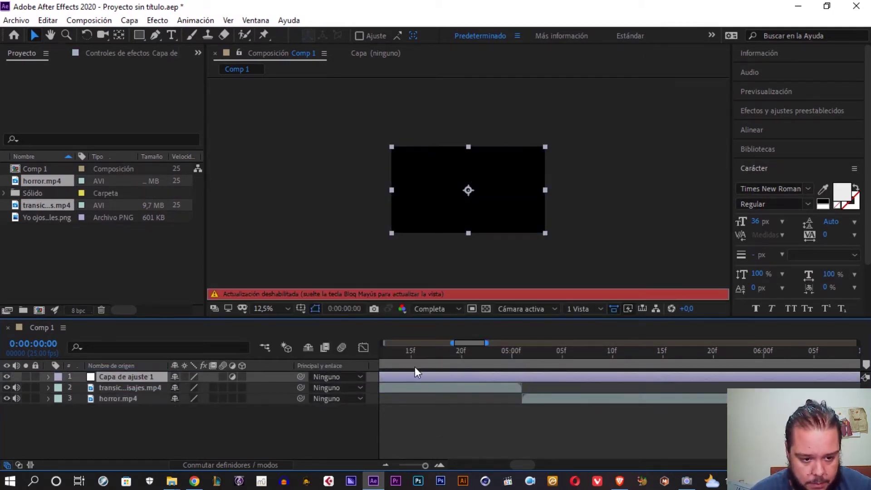
key(Caps_Lock)
- Trim the adjustment layer's start to a few frames before the 5-second cut
click(522, 356)
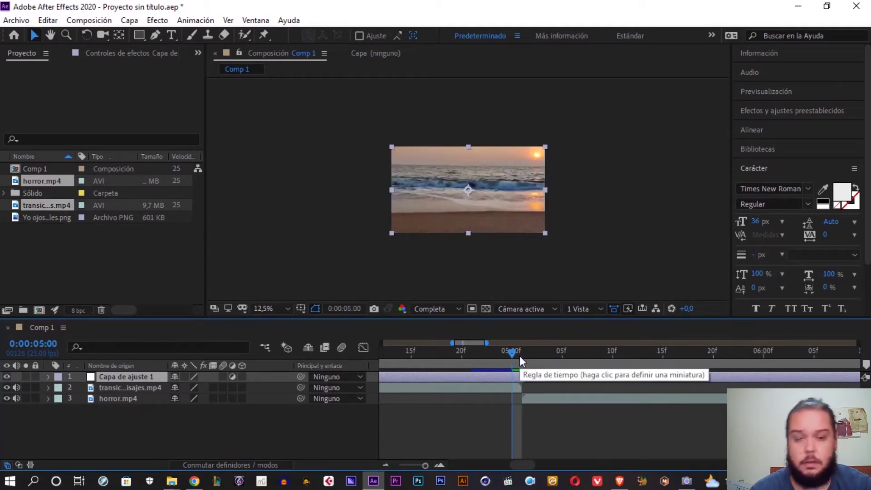
key(Page_Up)
key(Page_Up)
key(Page_Up)
key(Page_Up)
key(Page_Up)
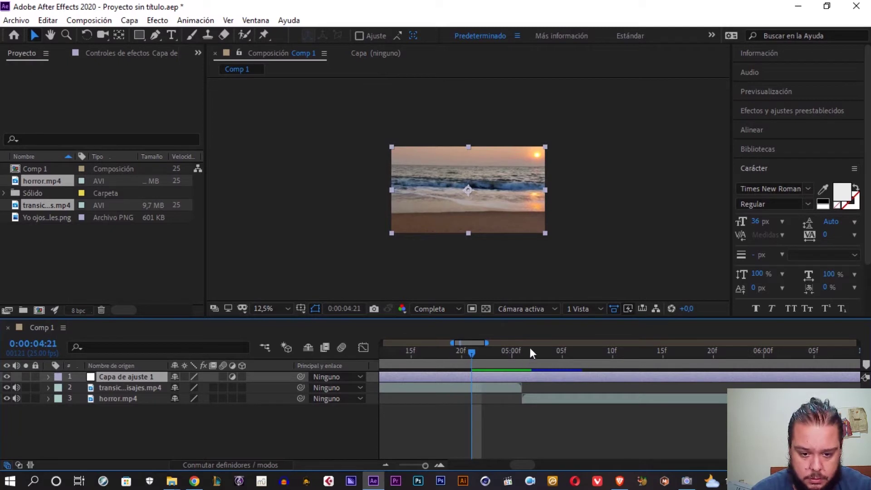
key(ctrl+shift+d)
click(459, 384)
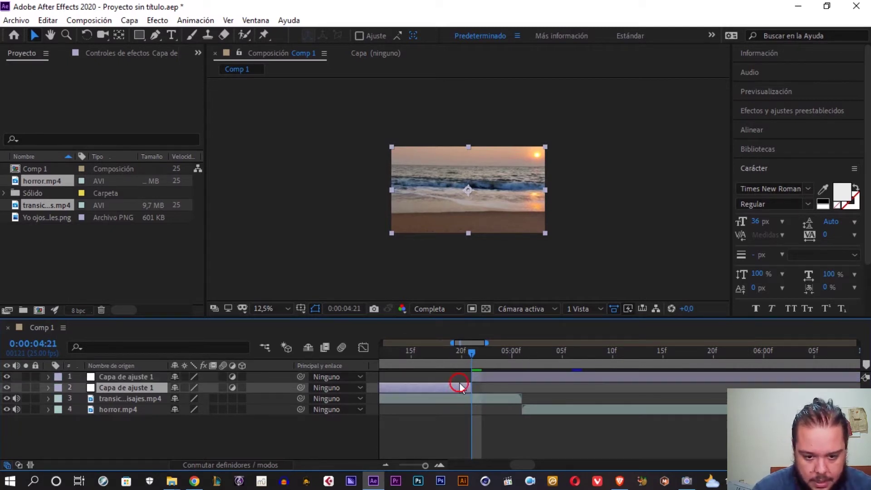
key(Delete)
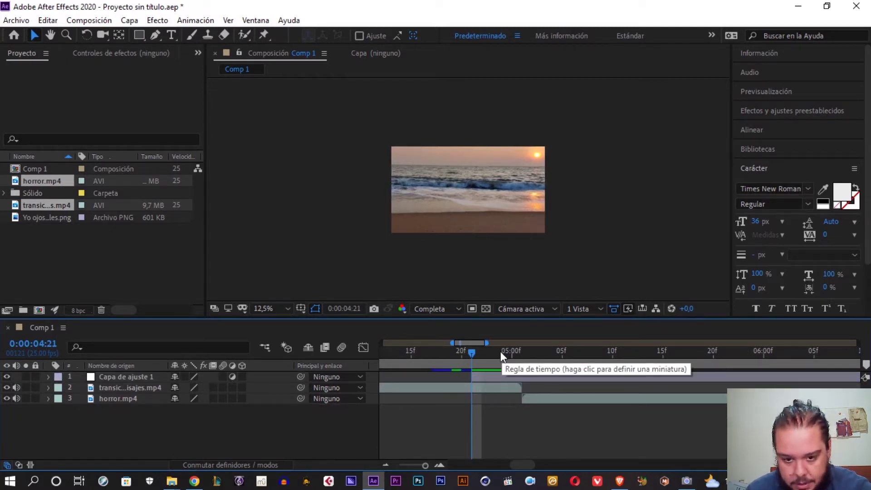
- Trim the adjustment layer's end at 0:00:05:06
click(494, 378)
key(Page_Down)
key(Page_Down)
key(Page_Down)
key(Page_Down)
key(Page_Down)
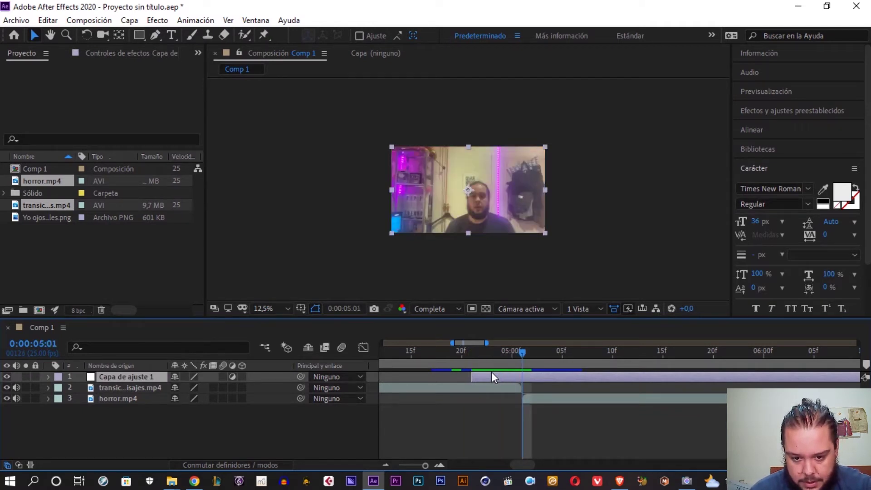
key(Page_Down)
key(Page_Down)
key(Page_Down)
key(Page_Down)
key(Page_Down)
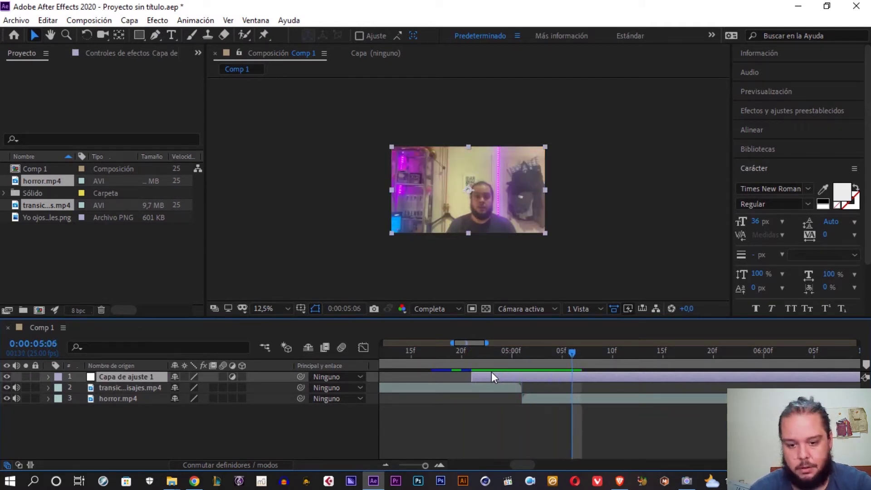
key(ctrl+shift+d)
key(Delete)
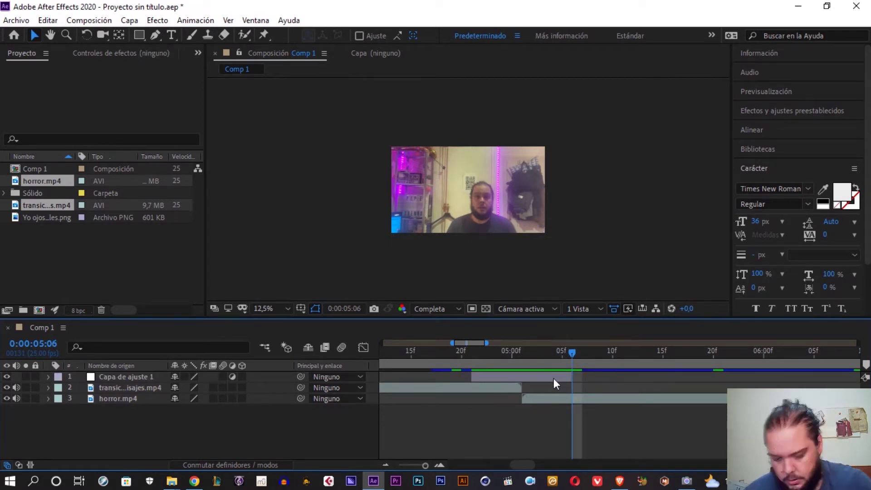
click(553, 379)
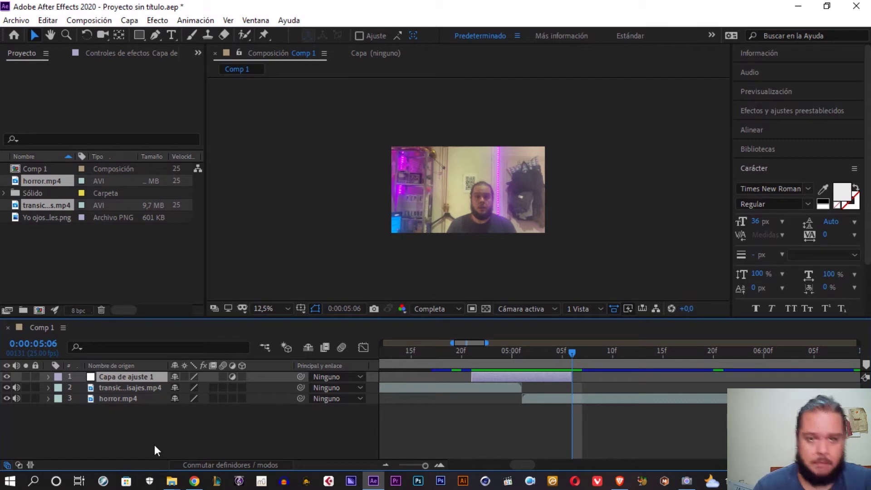
- Apply Transformar to the adjustment layer and set a Posición keyframe at its start
key(ctrl+space)
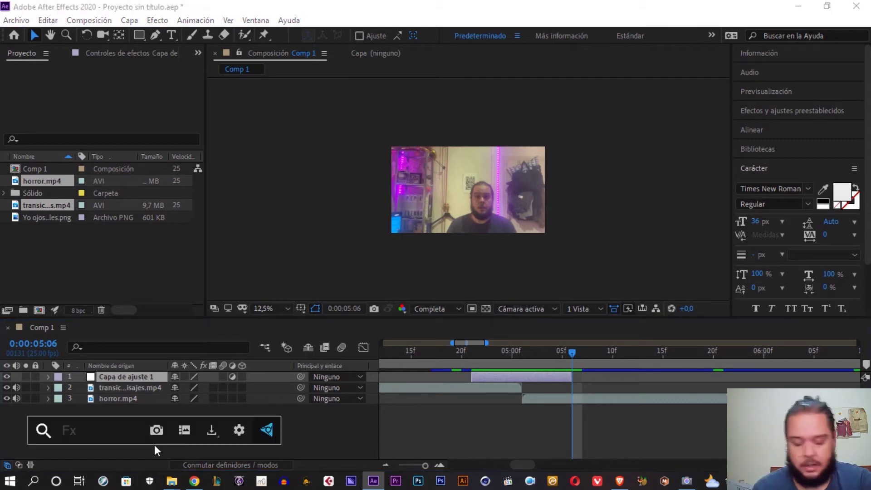
text(tran)
key(Return)
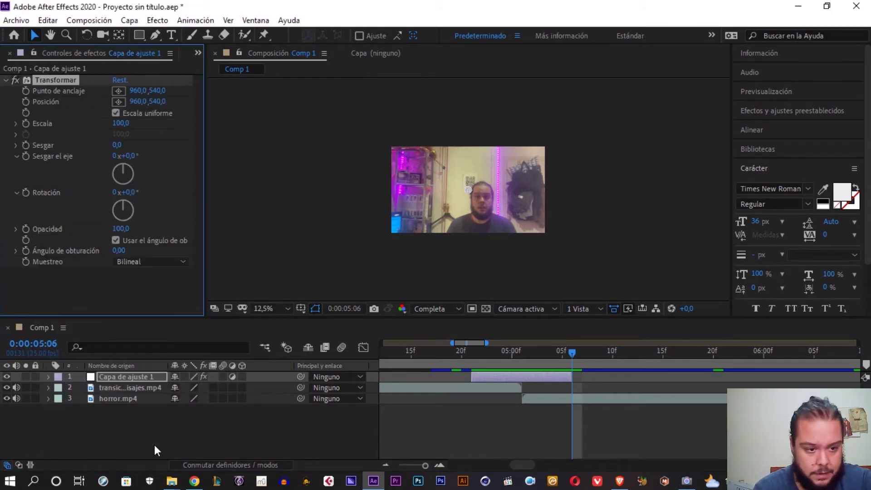
drag(493, 352, 473, 353)
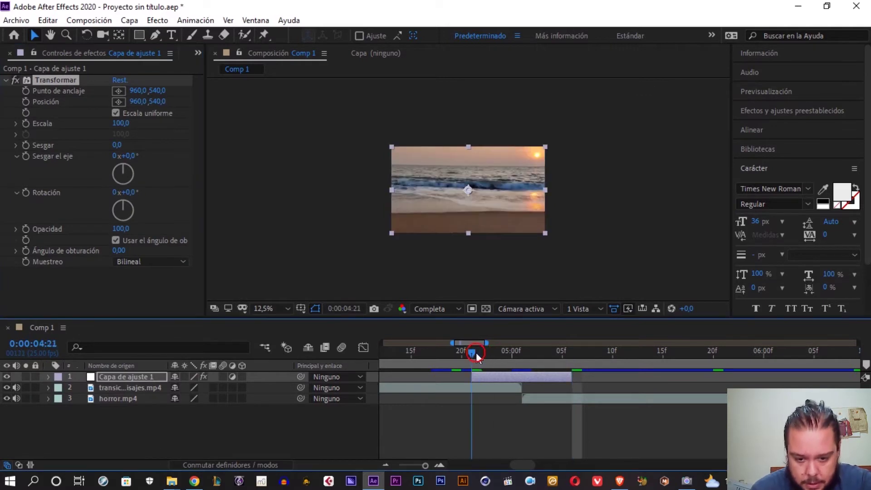
drag(475, 352, 476, 355)
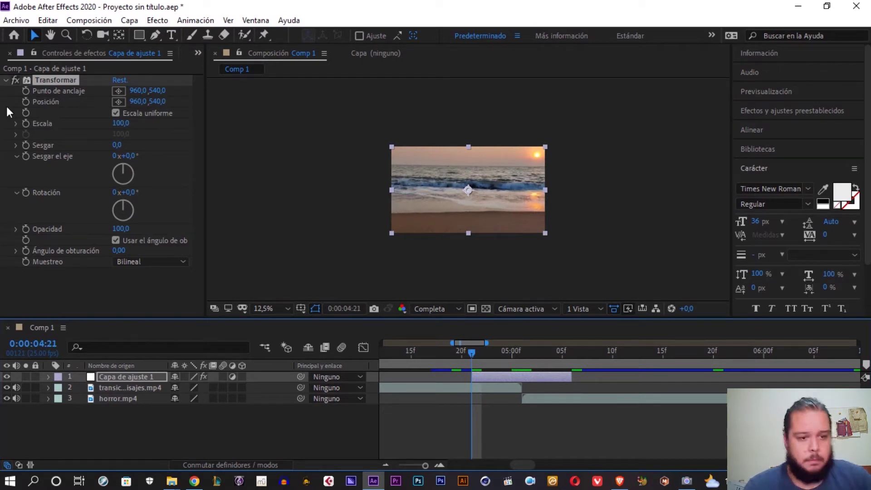
click(26, 102)
- At 0:00:05:00, set Posición to -976, 540 to slide the frame off left
click(512, 355)
drag(513, 358, 517, 358)
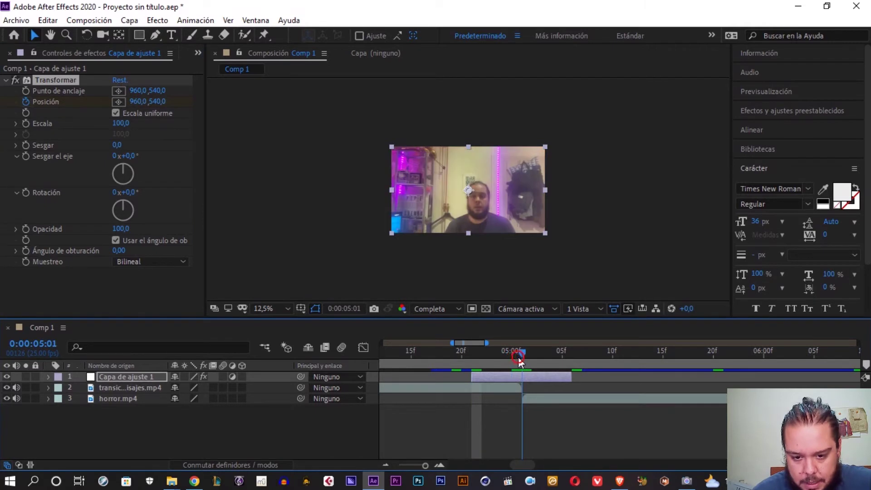
click(118, 102)
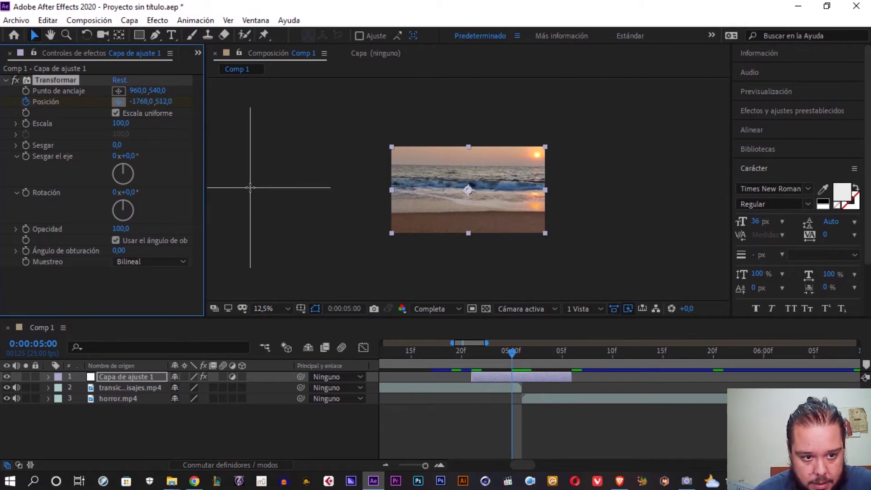
click(250, 188)
mouse_move(252, 187)
mouse_down()
mouse_move(347, 189)
mouse_move(314, 190)
mouse_up()
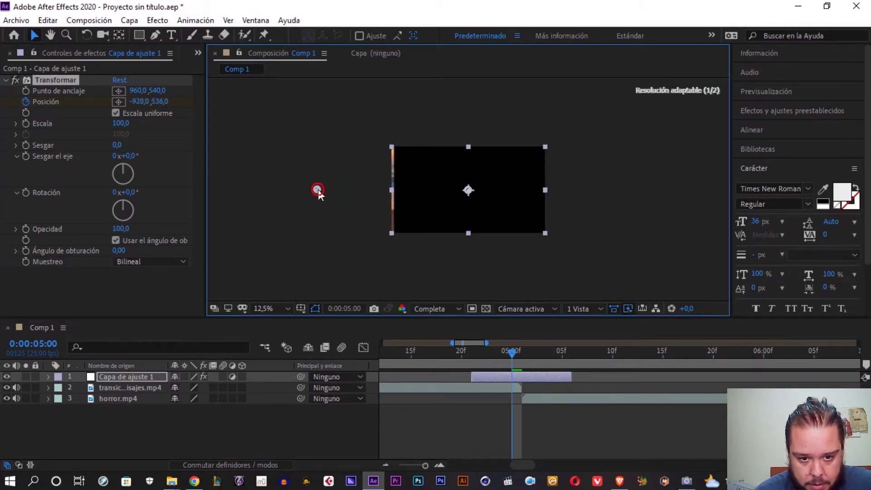
click(161, 101)
text(540)
key(Return)
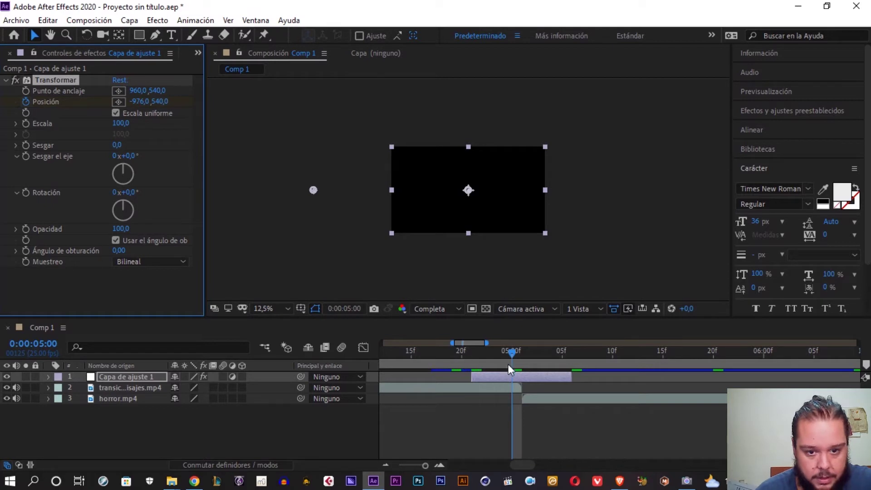
click(499, 375)
- Reveal the keyframed properties and preview the transition up to 0:00:05:01
key(u)
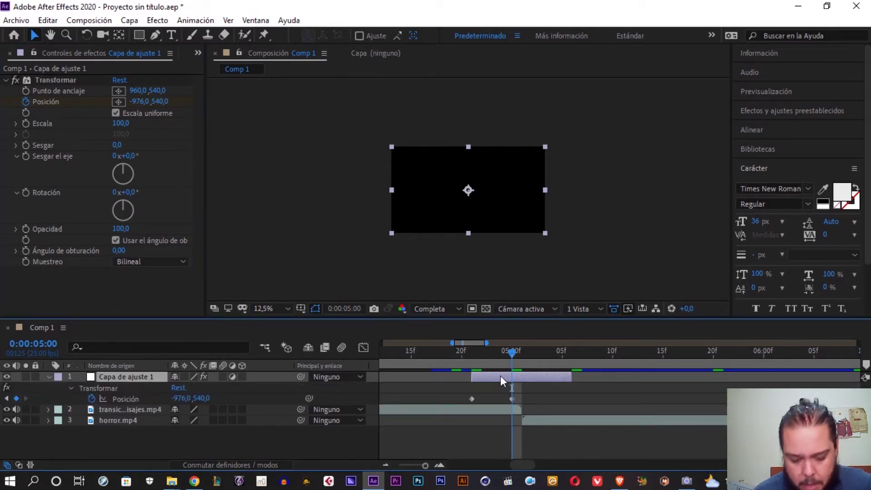
drag(513, 353, 468, 355)
key(space)
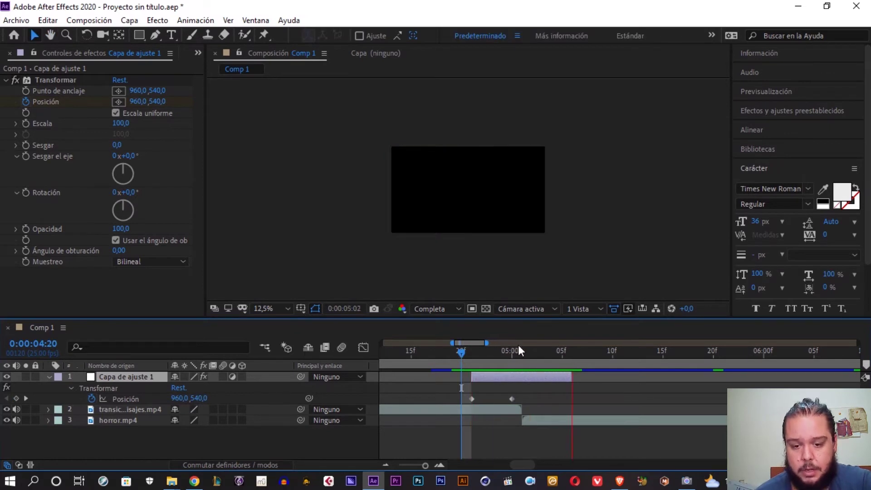
click(522, 353)
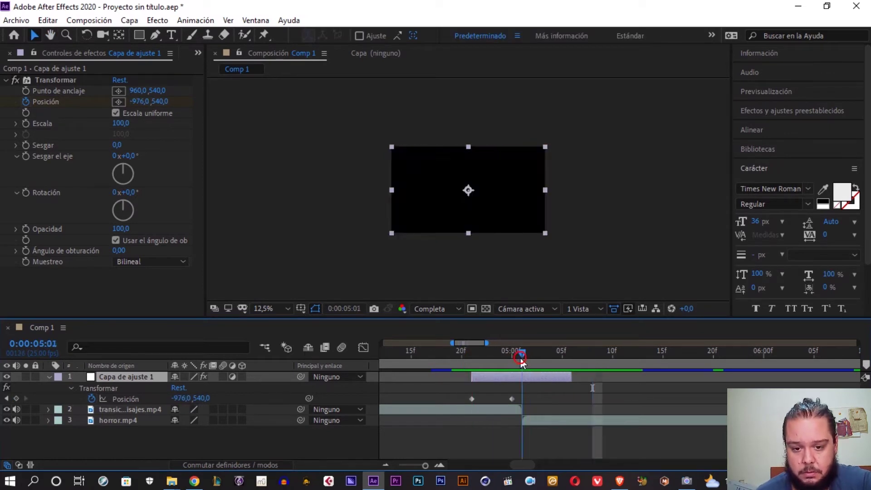
click(547, 420)
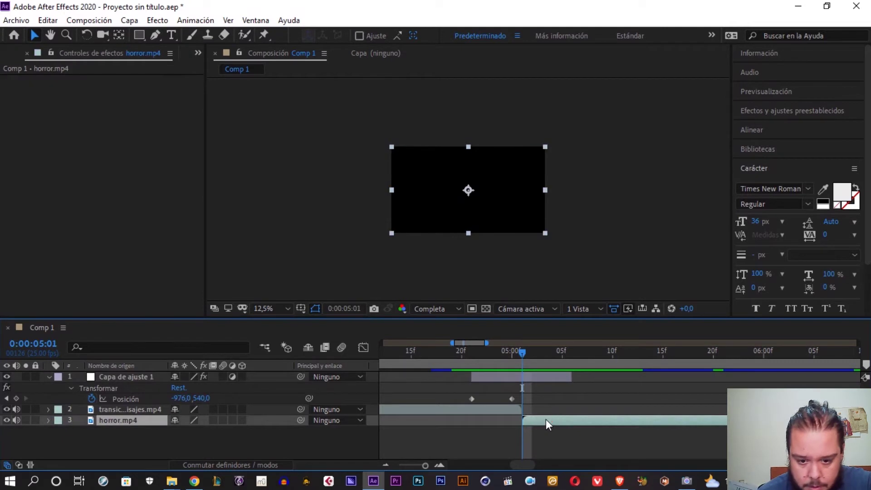
click(159, 377)
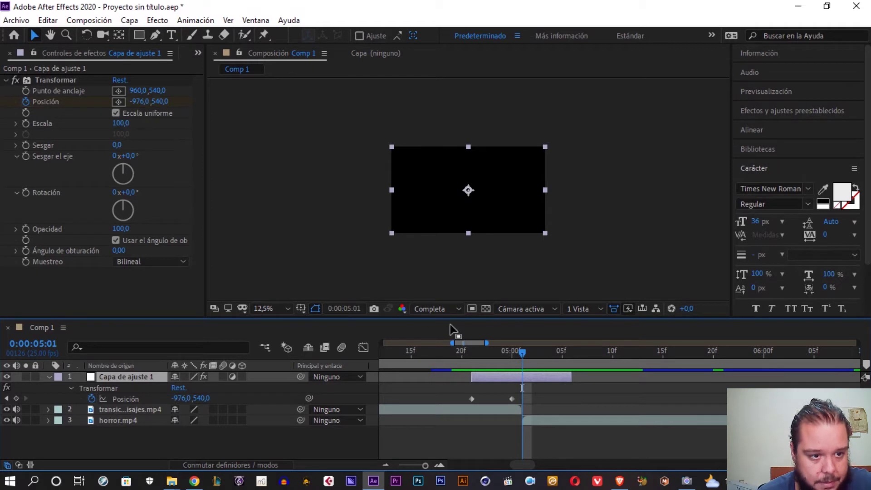
- At 0:00:05:05, set Posición back to 960, 540
drag(536, 359, 561, 353)
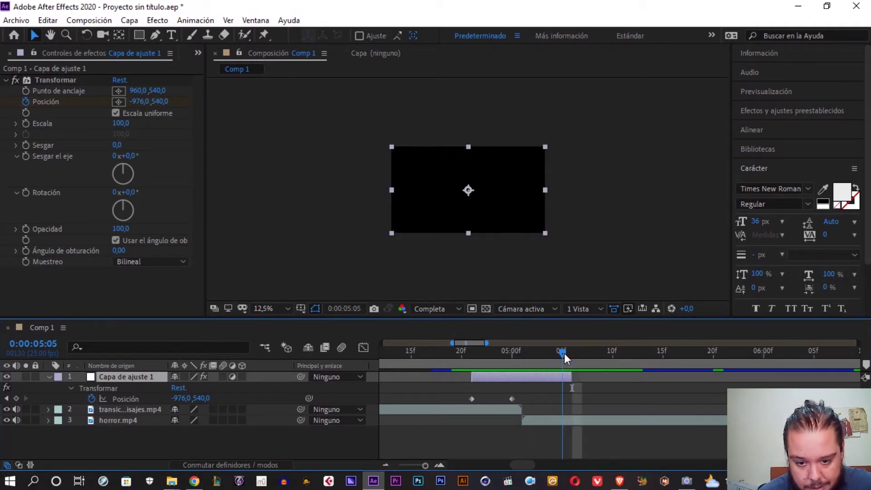
click(141, 101)
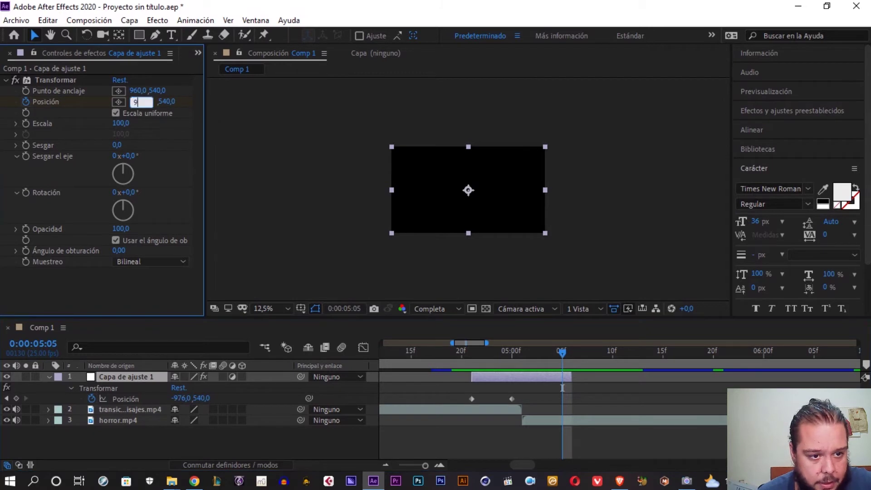
text(960)
key(Return)
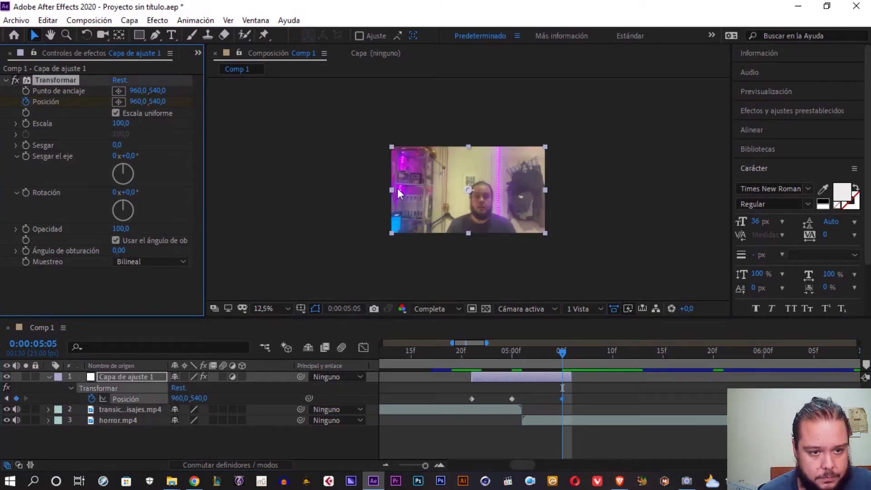
- At 0:00:05:01, keyframe Posición at 2960, 540 off the right side
drag(563, 351, 524, 353)
click(119, 101)
click(628, 189)
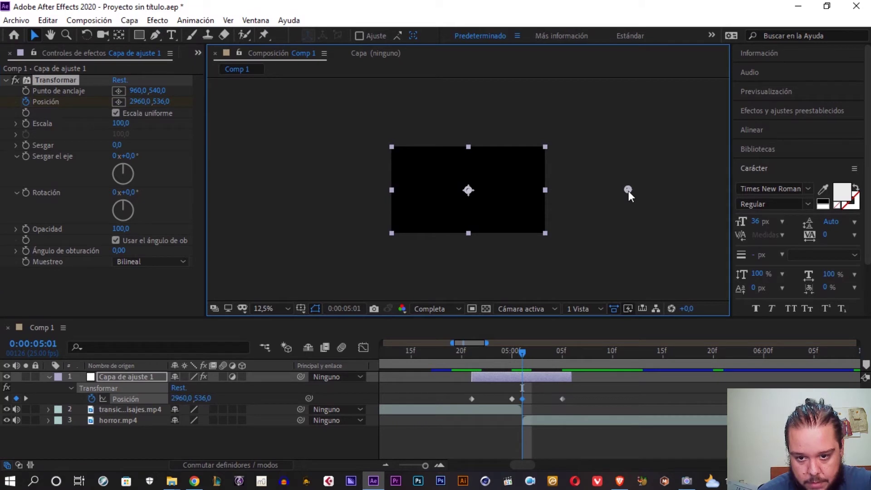
click(162, 101)
text(540)
key(Return)
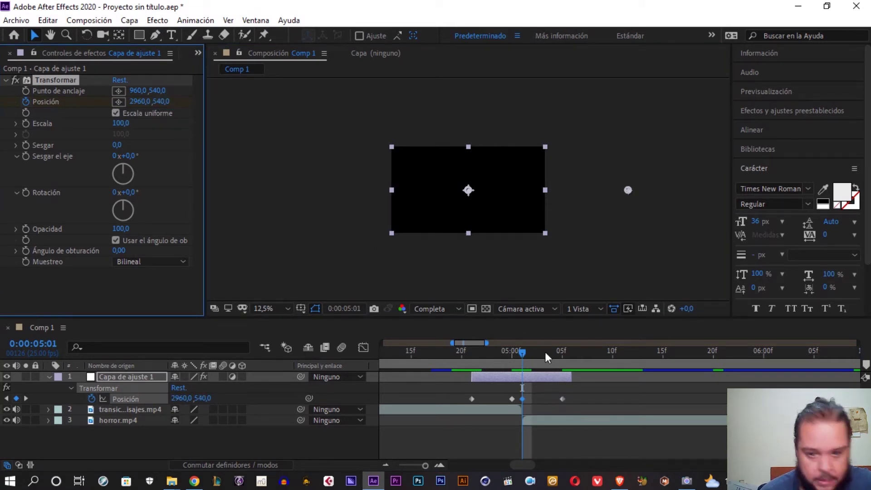
- Scrub and play back the transition to review the slide motion
mouse_move(524, 354)
mouse_down()
mouse_move(481, 357)
mouse_move(554, 363)
mouse_up()
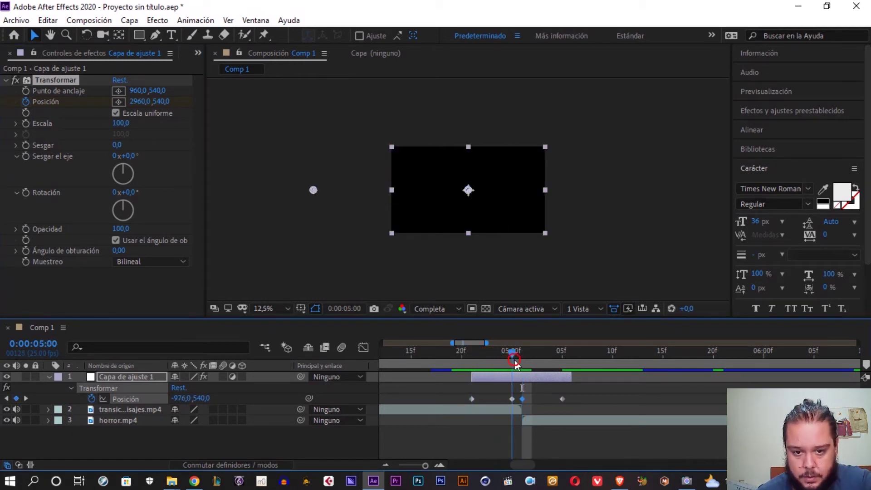
drag(553, 362, 541, 365)
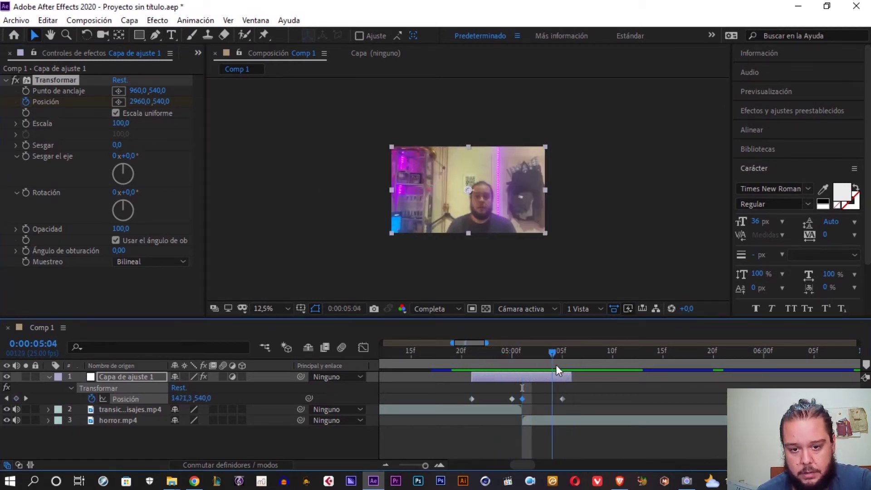
key(equal)
click(446, 398)
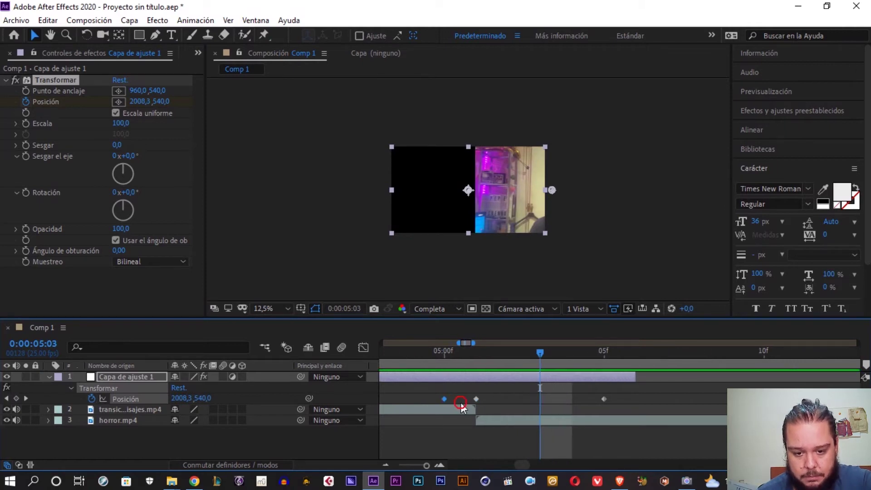
key(minus)
key(minus)
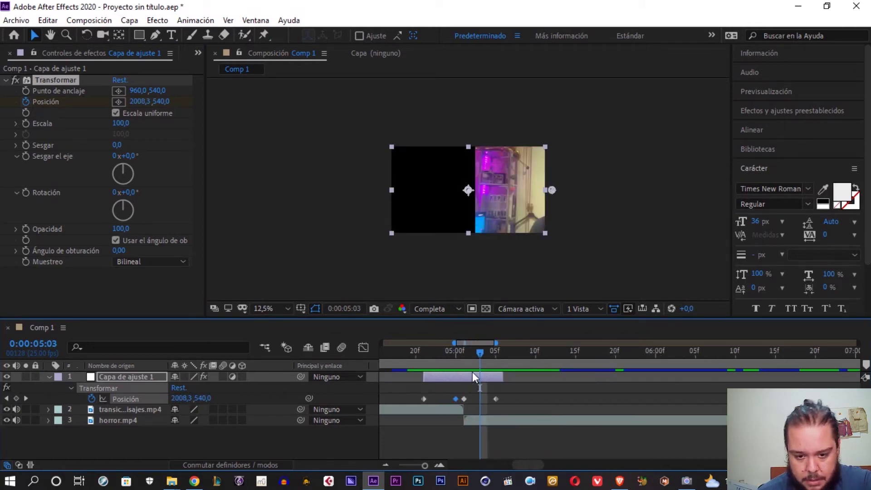
drag(480, 357, 408, 357)
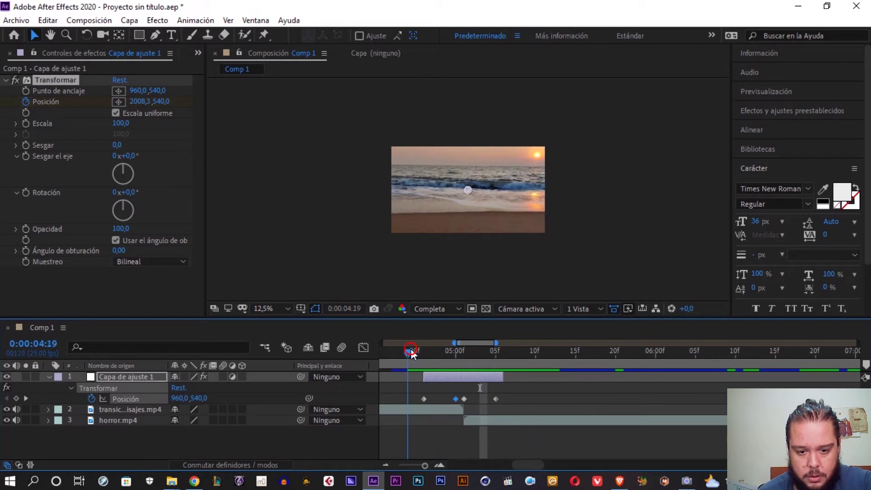
key(space)
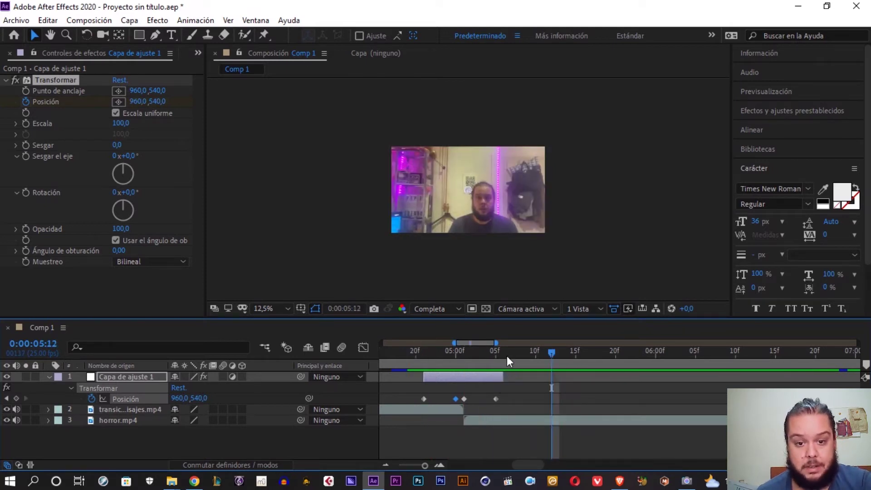
drag(505, 356, 431, 348)
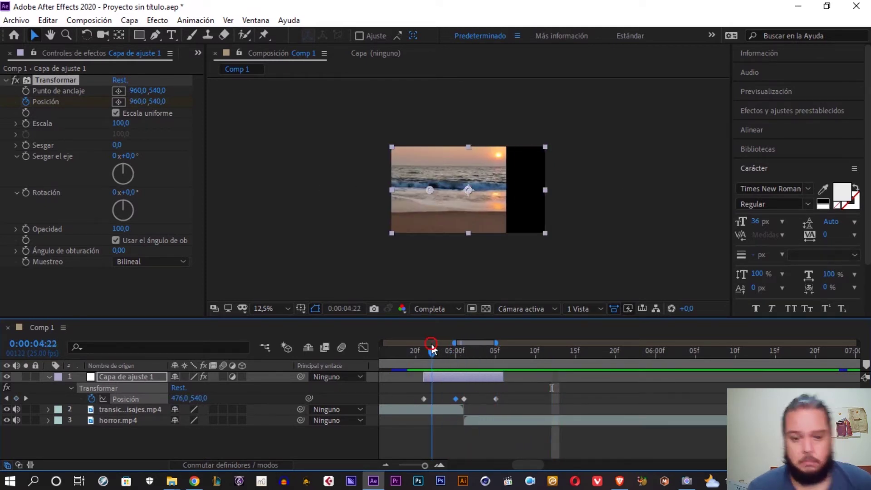
mouse_move(431, 349)
mouse_down()
mouse_move(448, 333)
mouse_move(476, 334)
mouse_up()
drag(477, 338, 460, 348)
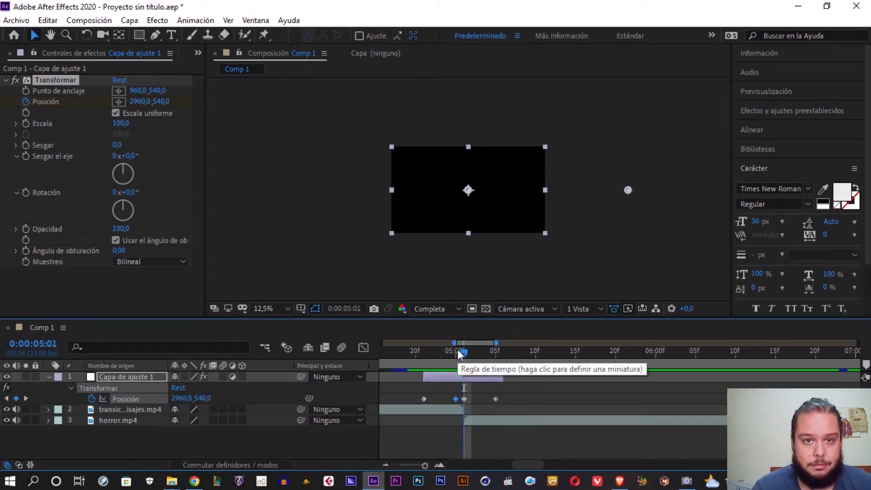
click(137, 376)
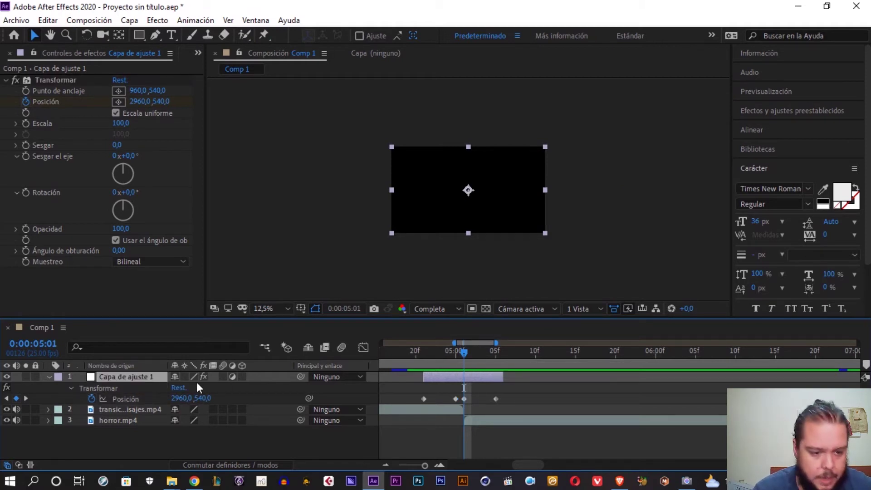
- Apply Mosaico en movimiento to the adjustment layer and place it above Transformar
key(ctrl+space)
text(mos)
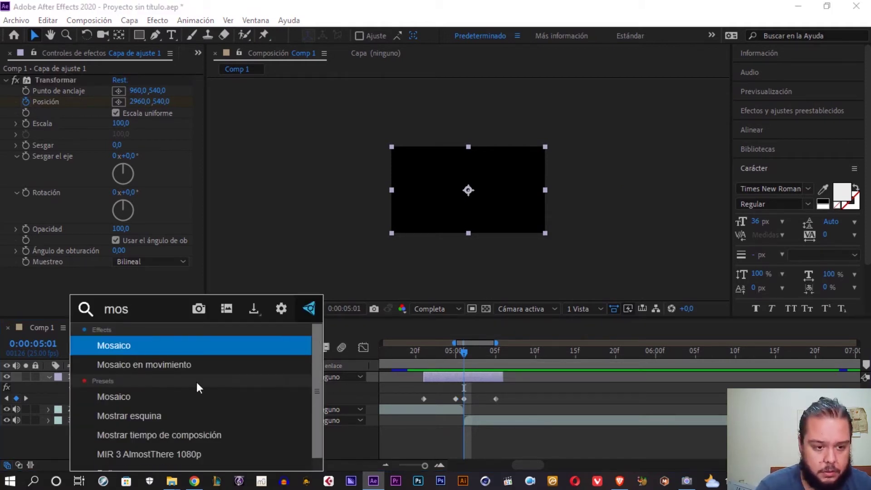
key(Down)
key(Return)
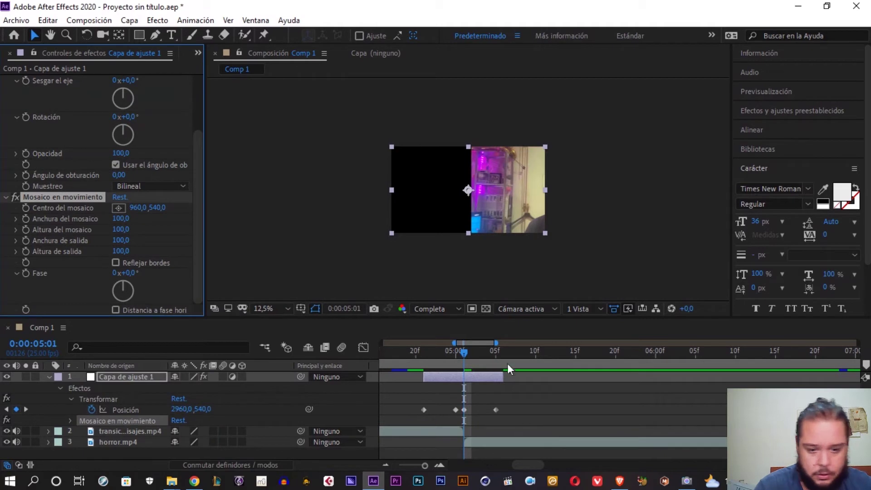
drag(45, 197, 55, 82)
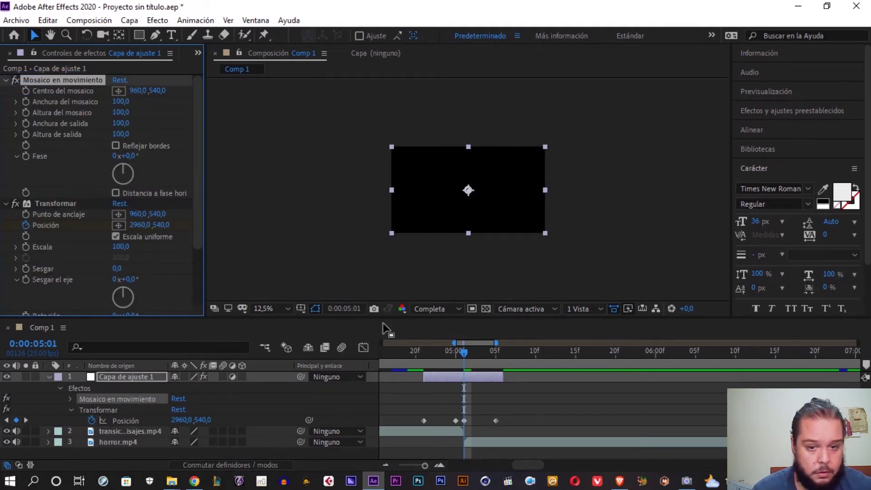
- Set Mosaico en movimiento's Anchura and Altura de salida both to 600
click(120, 135)
text(600)
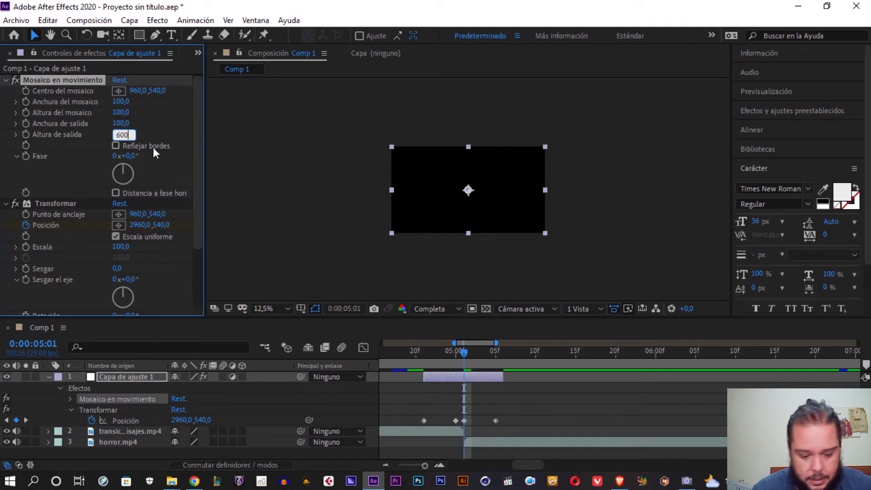
click(140, 129)
click(121, 123)
text(6)
click(160, 133)
drag(464, 350, 424, 351)
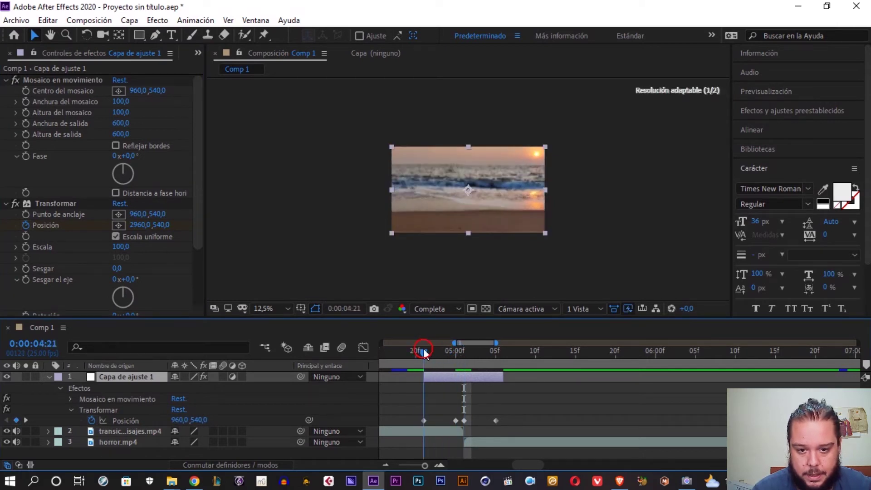
drag(424, 351, 440, 352)
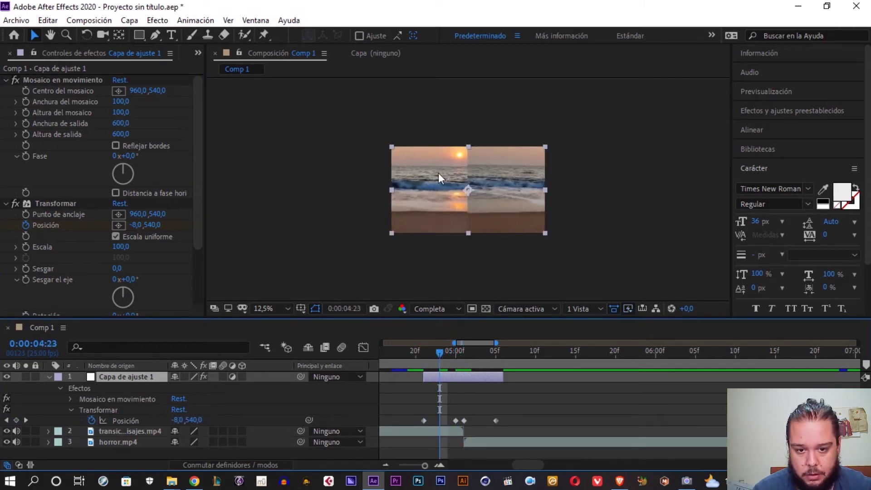
mouse_move(439, 353)
mouse_down()
mouse_move(520, 359)
mouse_move(425, 354)
mouse_up()
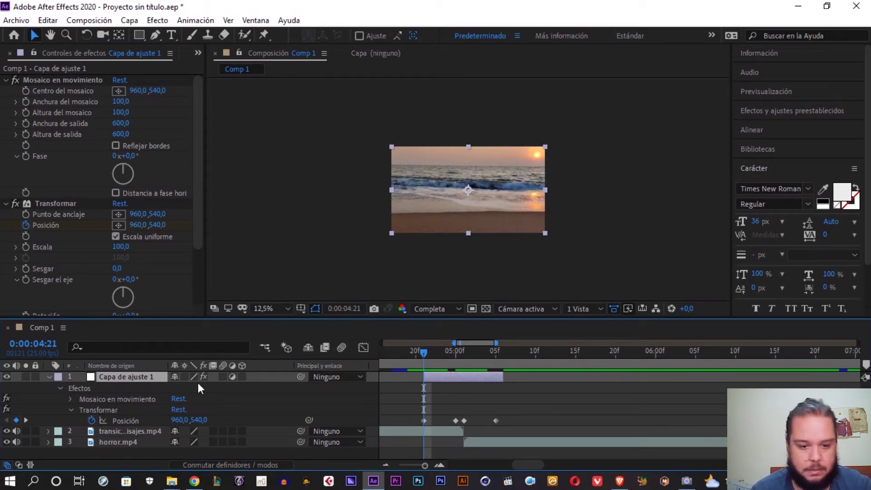
click(222, 376)
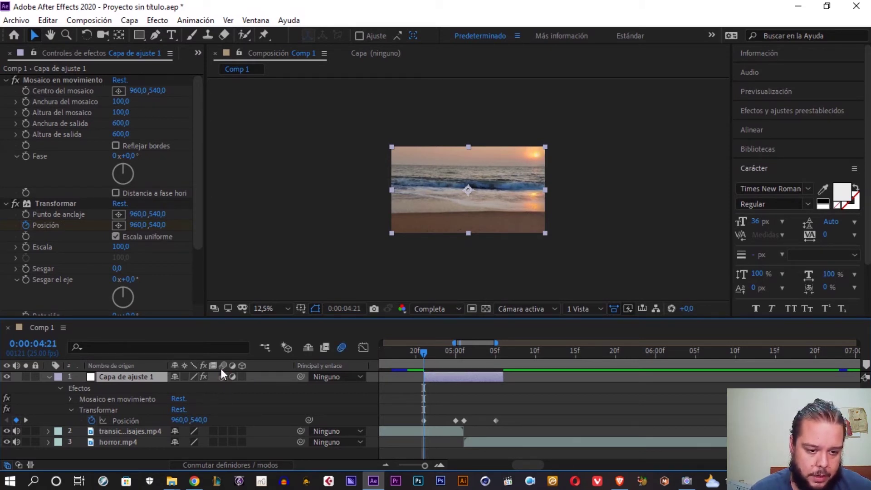
mouse_move(423, 352)
mouse_down()
mouse_move(449, 352)
mouse_move(439, 354)
mouse_up()
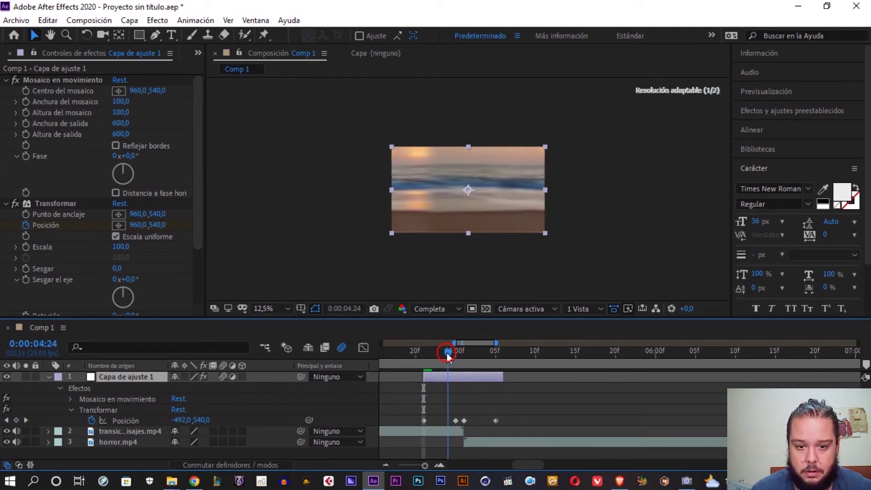
click(223, 376)
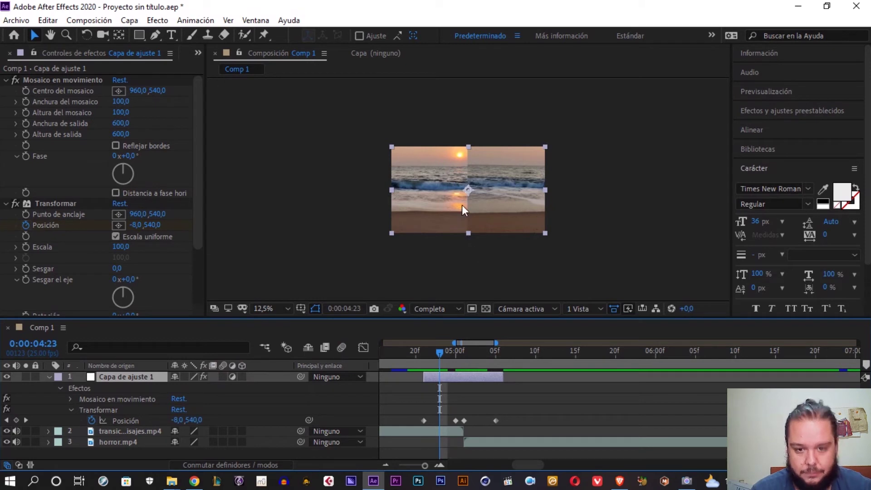
scroll(464, 209, up, 1)
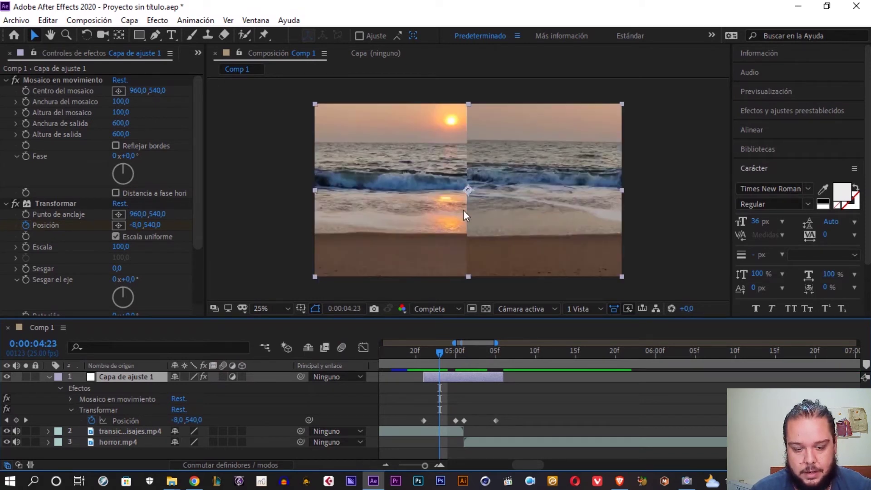
scroll(464, 211, down, 1)
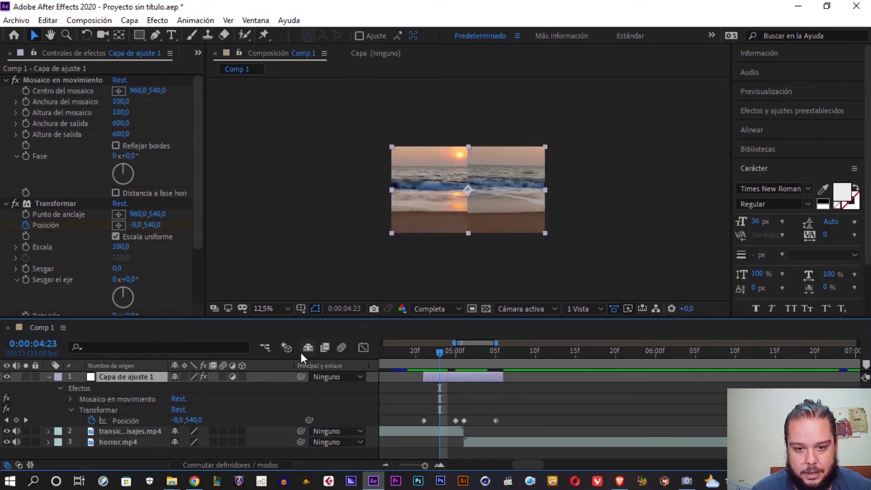
click(220, 374)
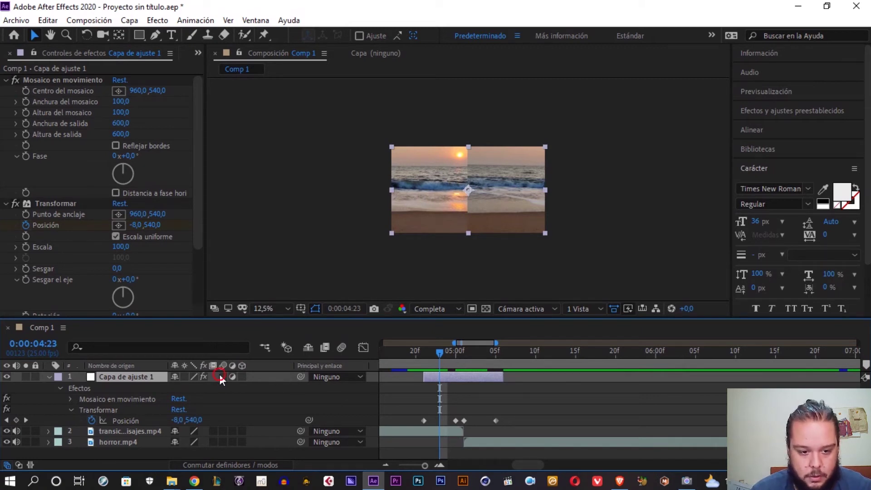
- Play back the transition from just before the cut to check it
drag(436, 351, 420, 352)
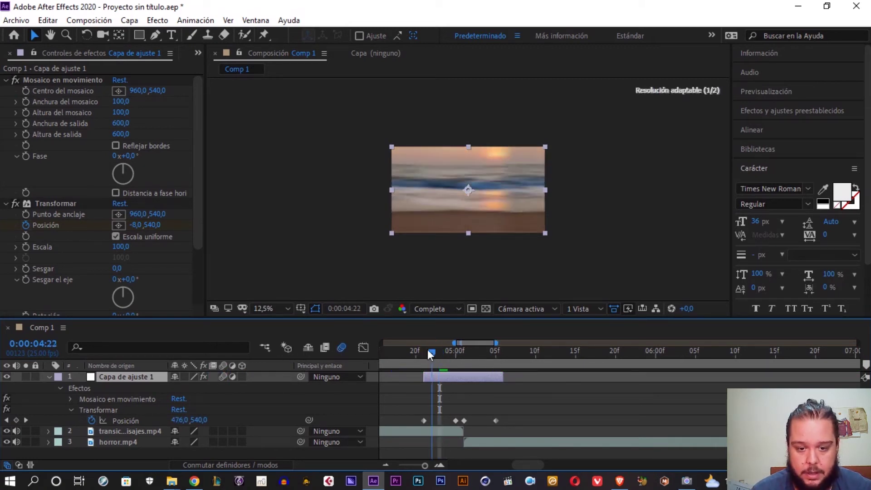
key(space)
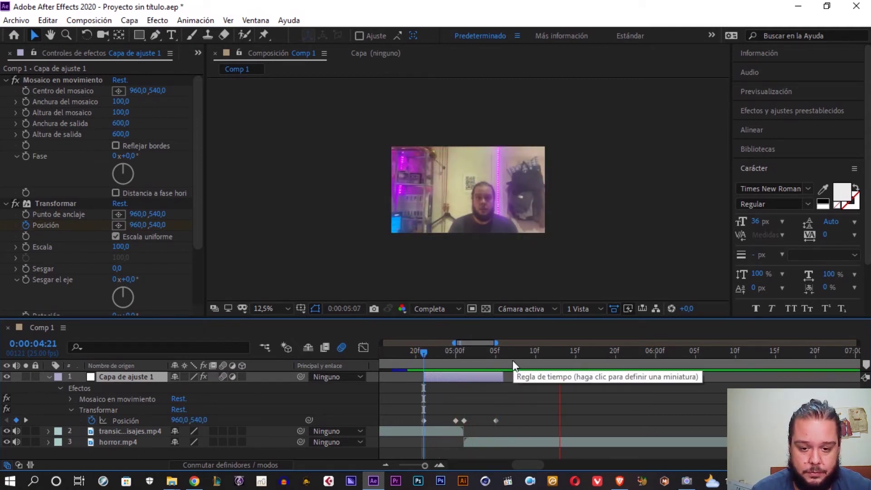
key(space)
key(space)
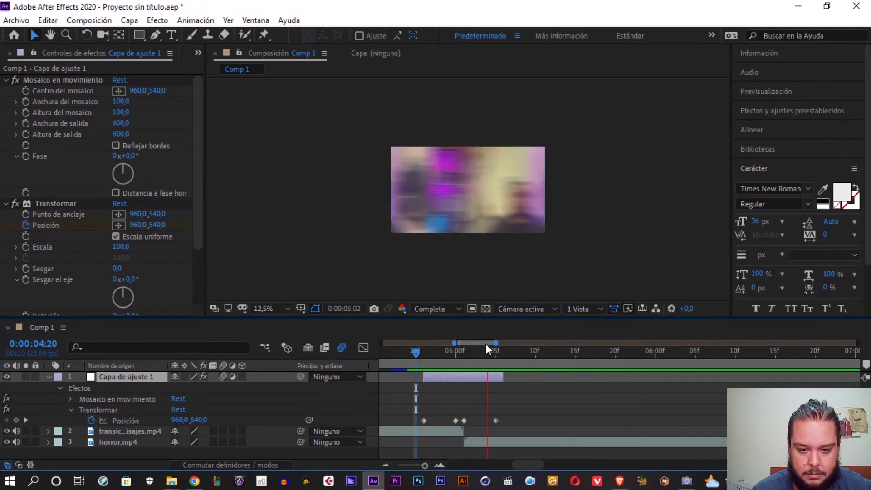
key(space)
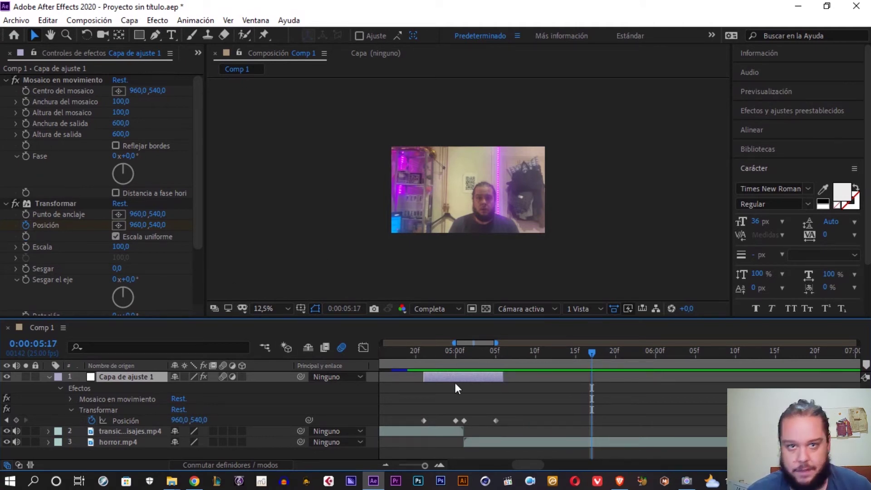
- Apply Easy Ease to all four Position keyframes and show their speed graph
click(513, 408)
drag(511, 424, 415, 429)
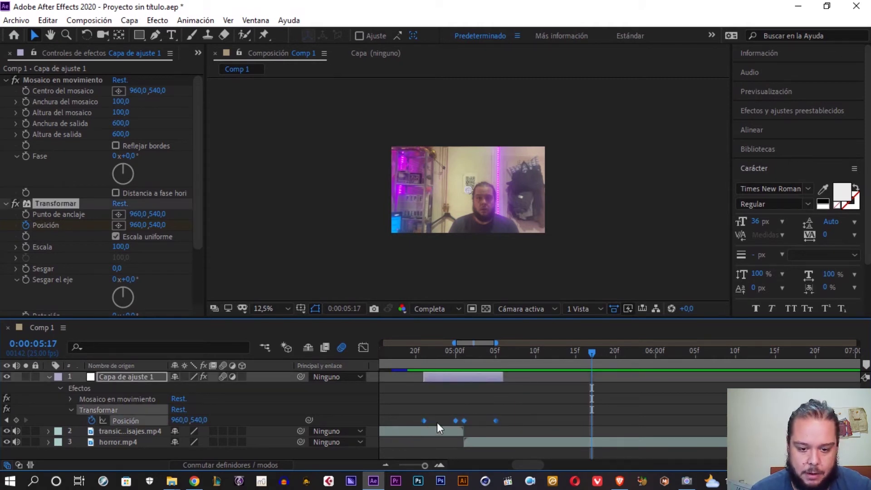
key(F9)
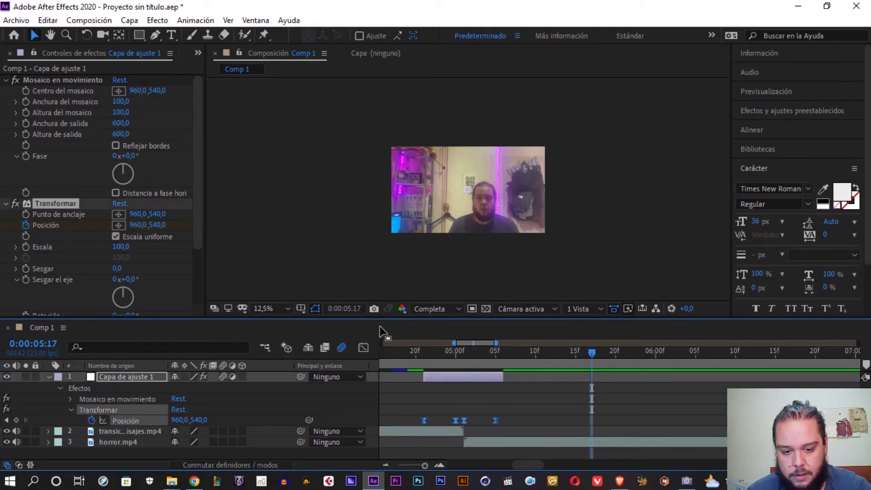
click(363, 349)
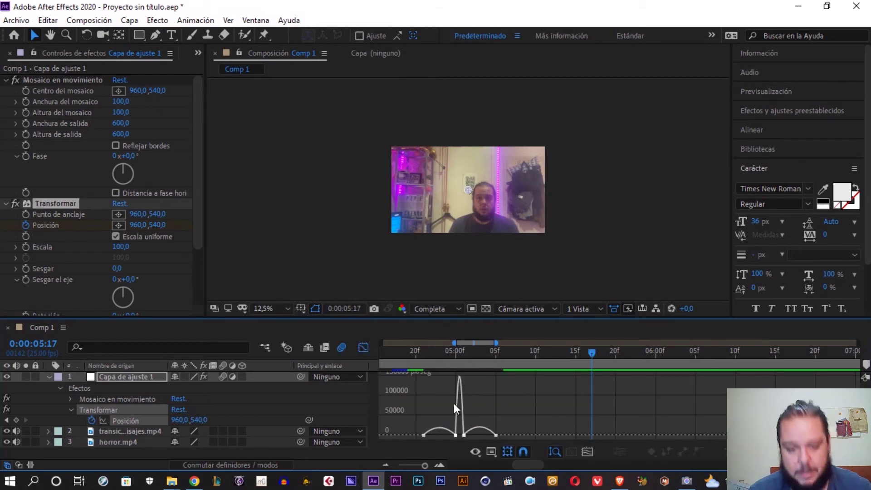
- Lengthen the Position influence handles leading into the 05:00 keyframe
scroll(432, 417, up, 2)
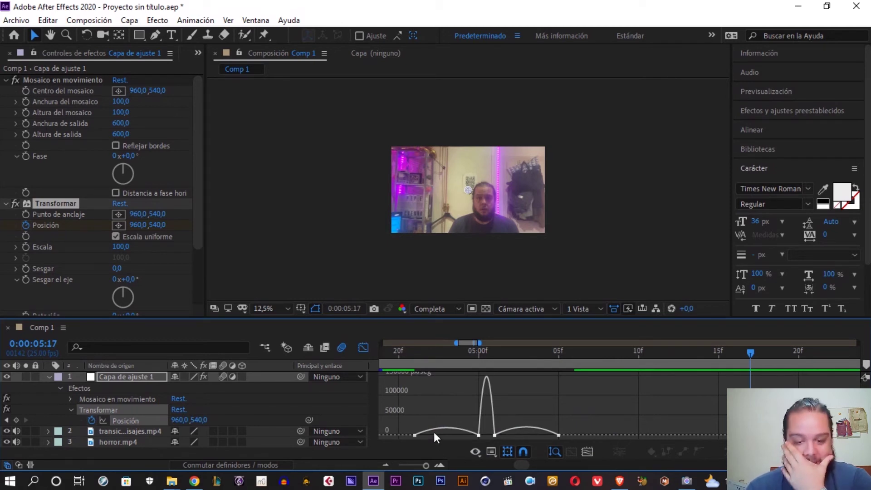
double_click(434, 431)
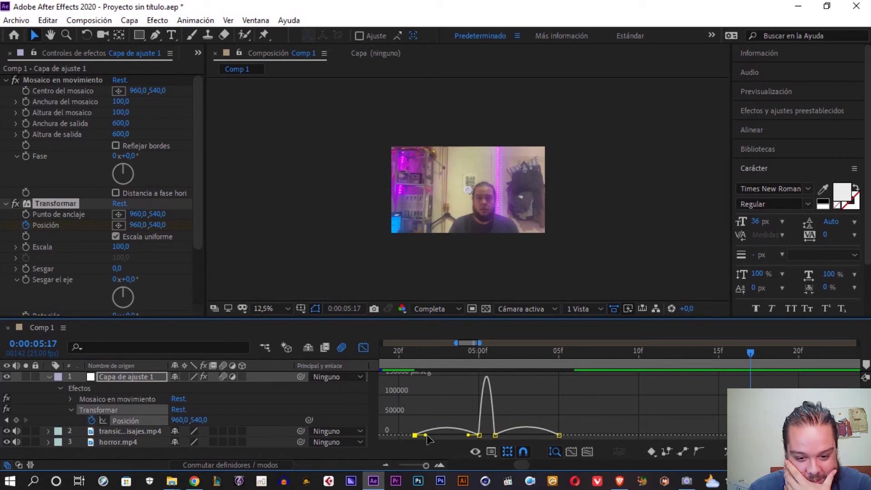
drag(425, 436, 471, 437)
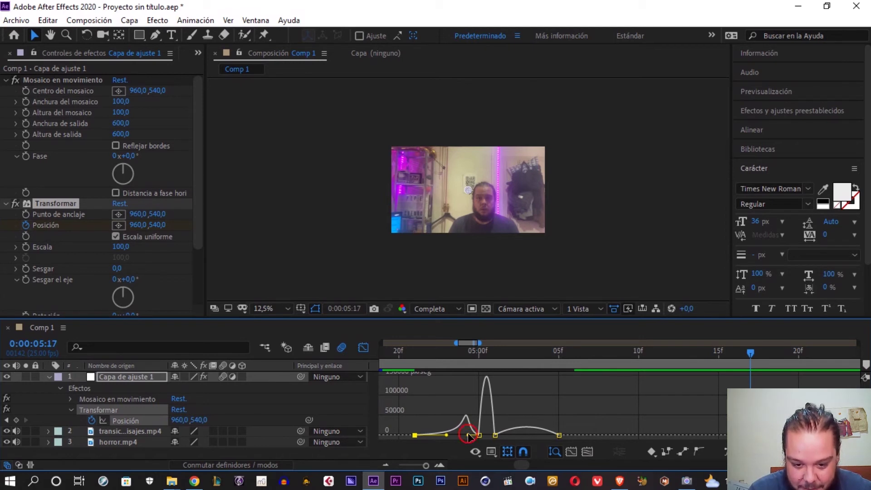
drag(469, 437, 483, 438)
scroll(477, 431, up, 2)
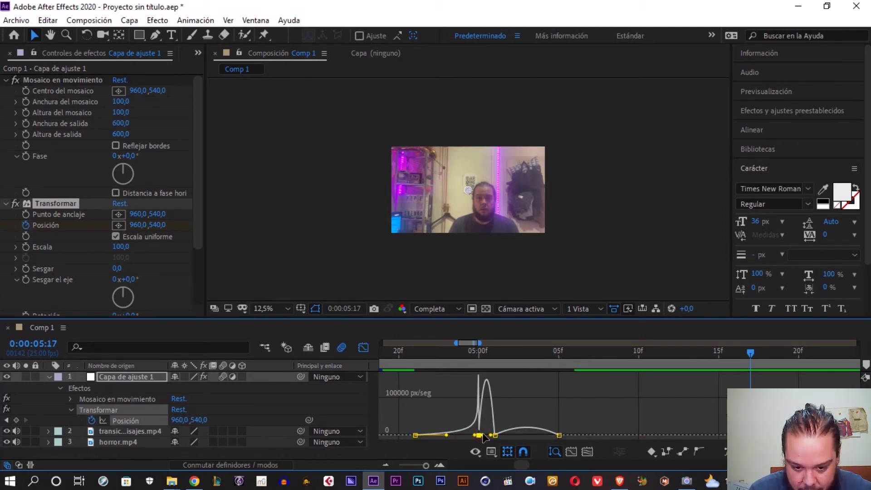
scroll(477, 431, up, 2)
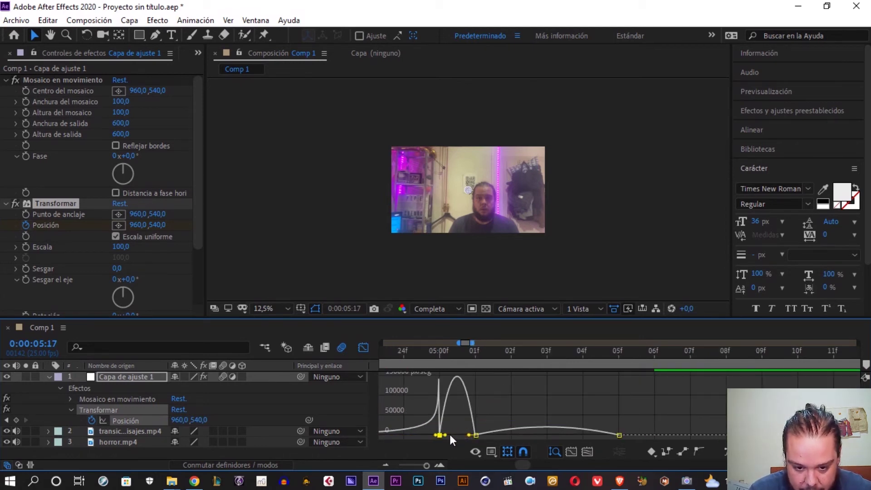
- Sharpen the curve near the 01f keyframe and give the last keyframe 100% ease-in influence
mouse_move(450, 435)
mouse_down()
mouse_move(438, 448)
mouse_move(451, 433)
mouse_move(480, 435)
mouse_up()
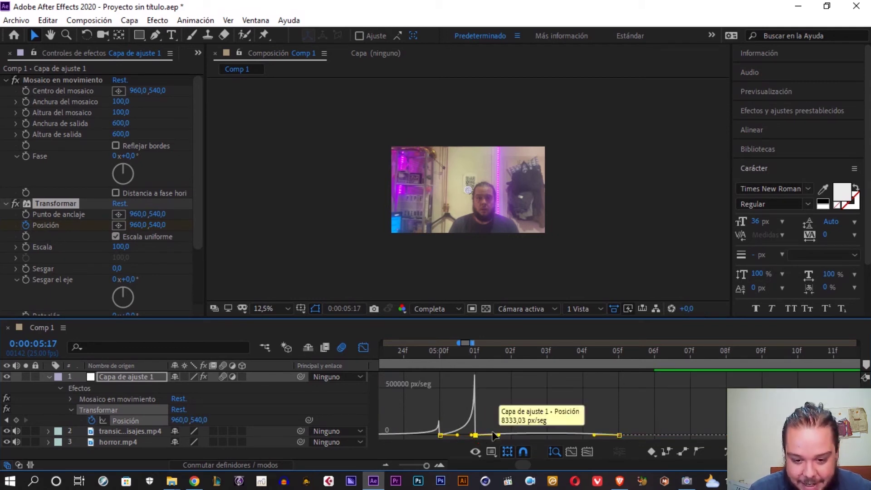
mouse_move(498, 435)
mouse_down()
mouse_move(504, 412)
mouse_move(549, 429)
mouse_up()
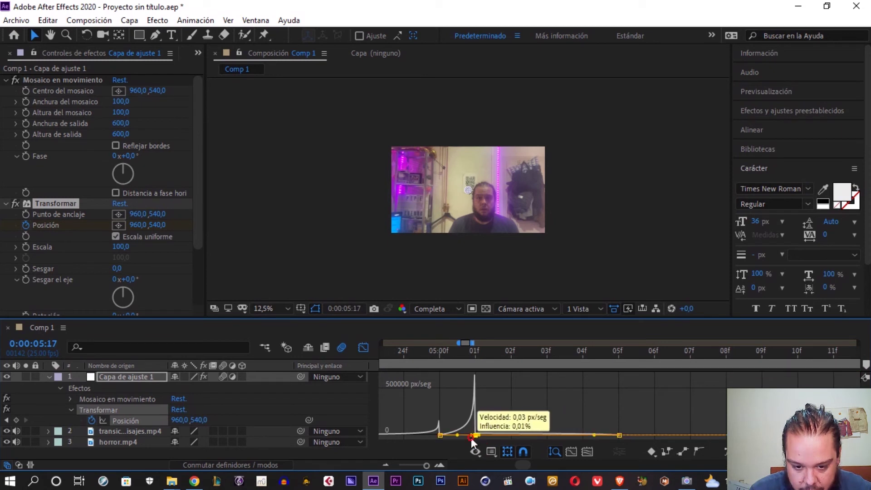
drag(594, 435, 530, 435)
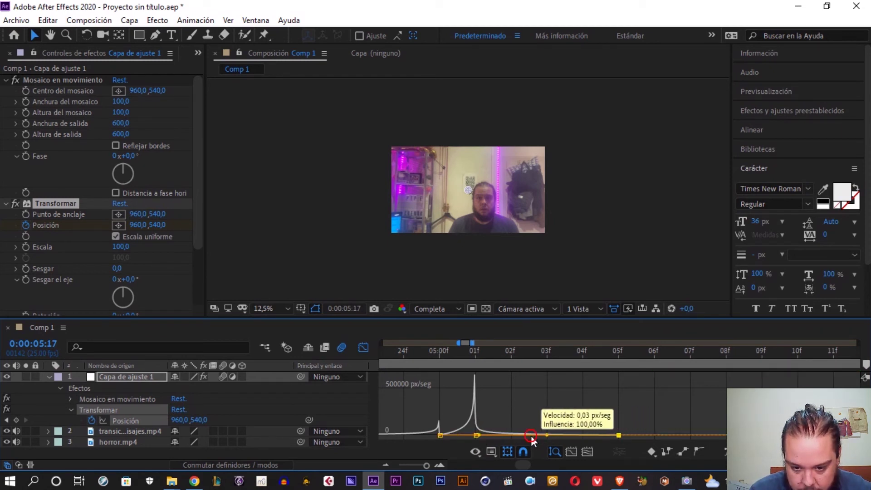
click(363, 347)
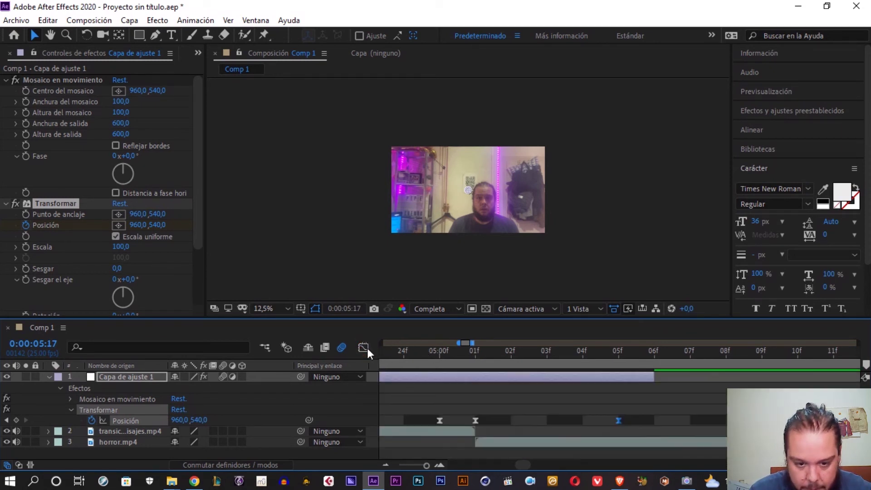
key(equal)
drag(535, 358, 463, 358)
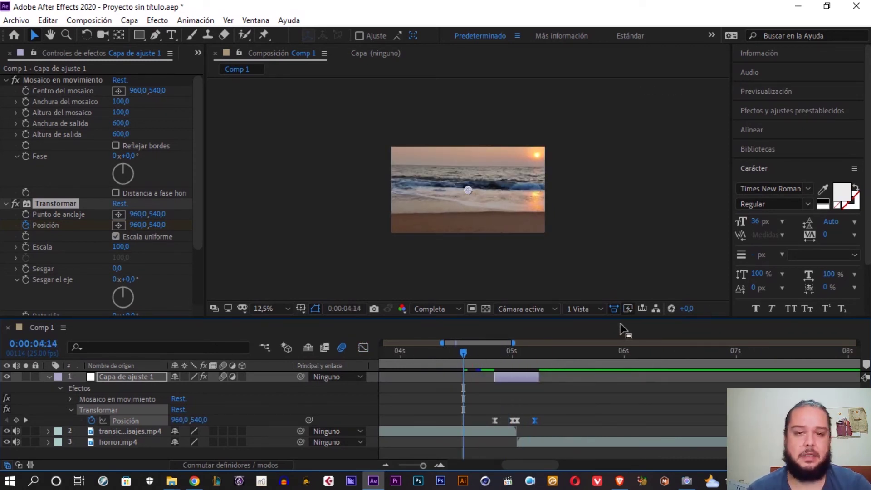
key(space)
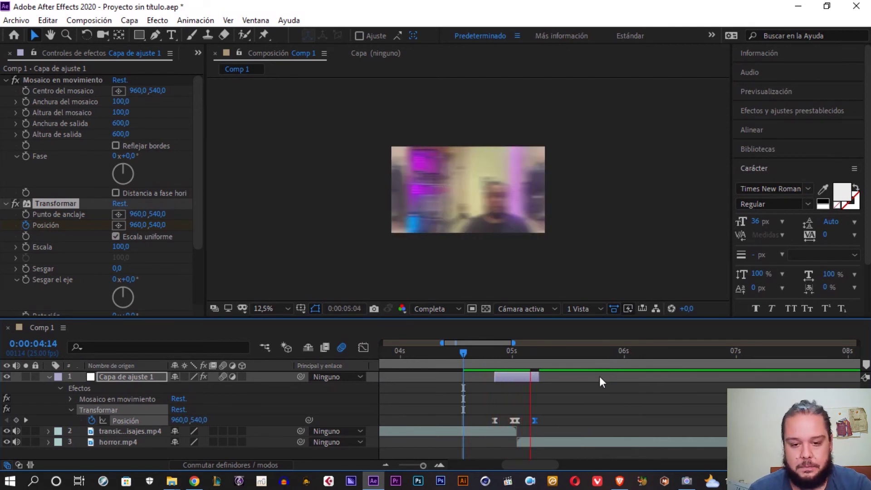
click(516, 361)
key(space)
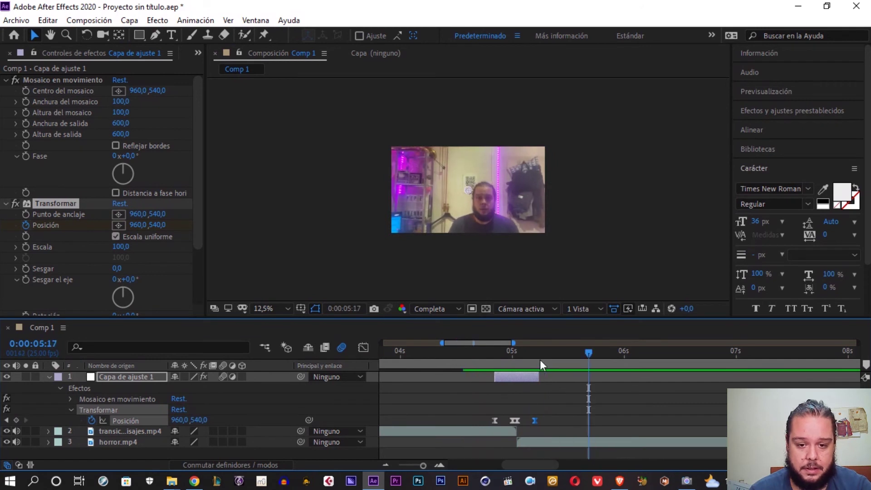
drag(540, 359, 467, 359)
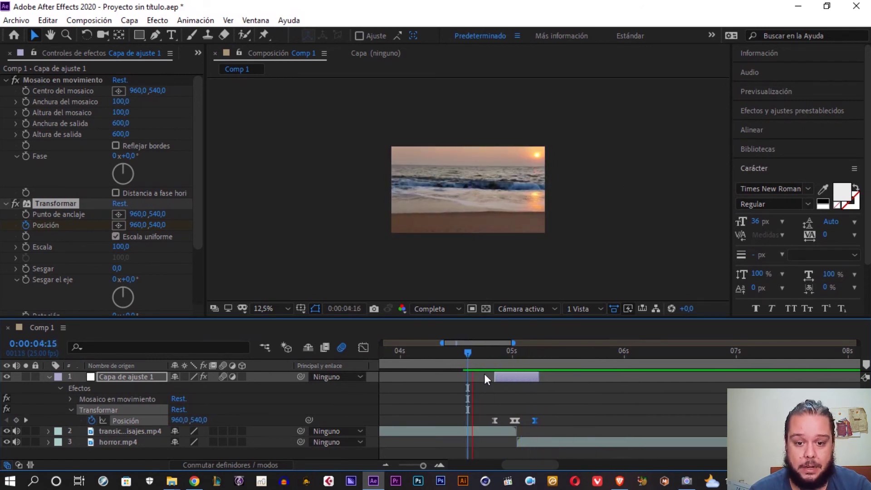
key(space)
click(483, 355)
key(space)
key(space)
drag(584, 359, 507, 358)
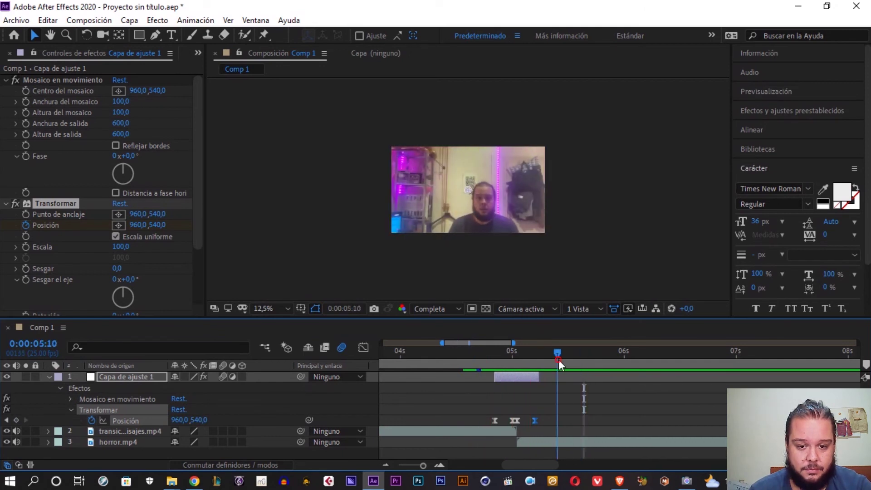
key(Page_Up)
key(Page_Up)
key(Page_Up)
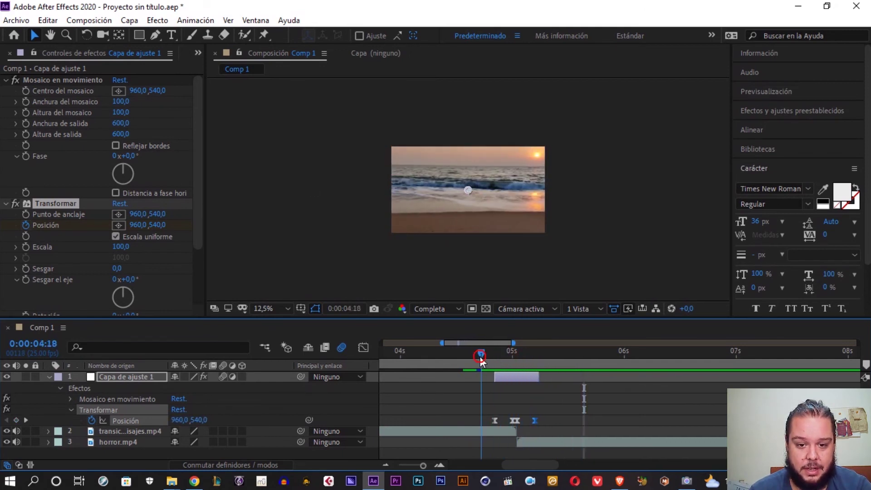
key(space)
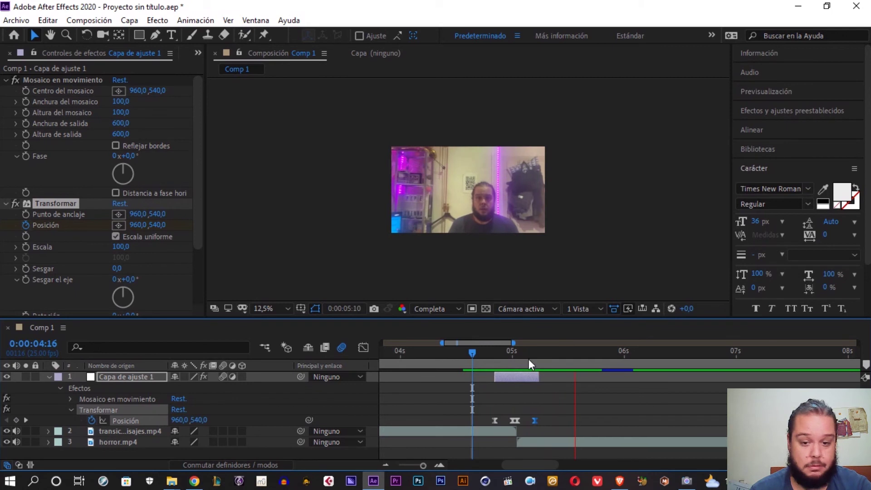
key(space)
key(space)
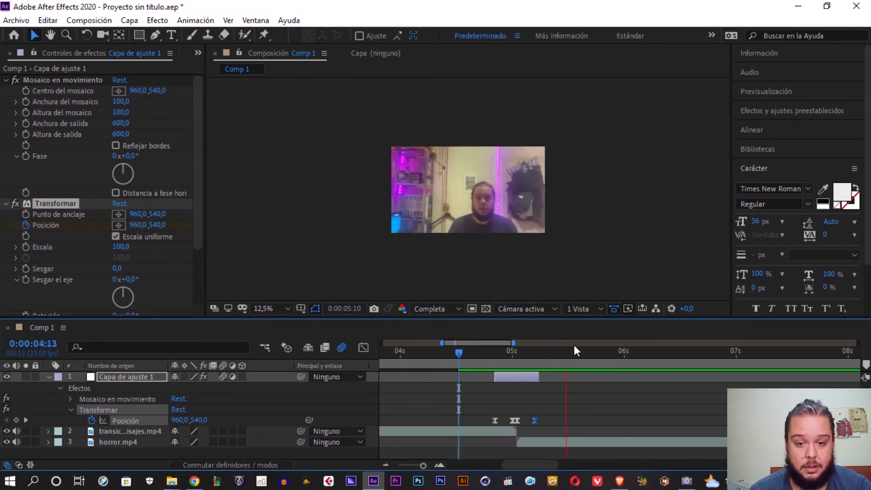
key(space)
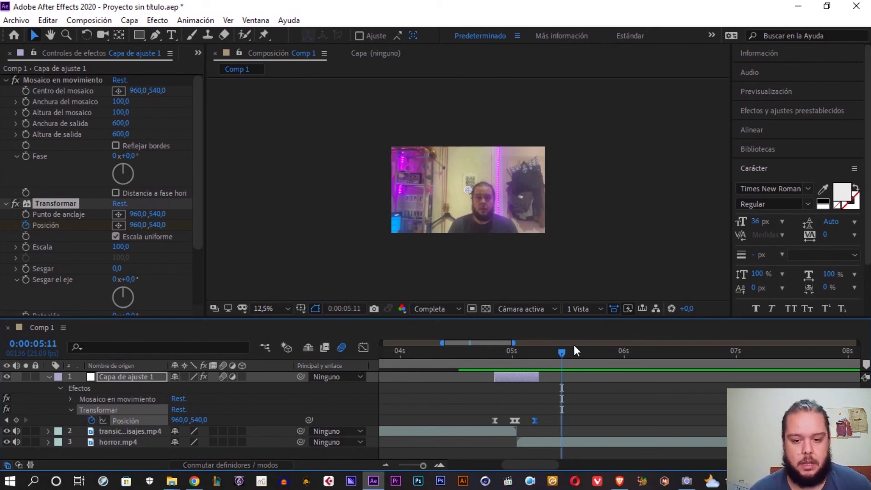
drag(562, 352, 486, 364)
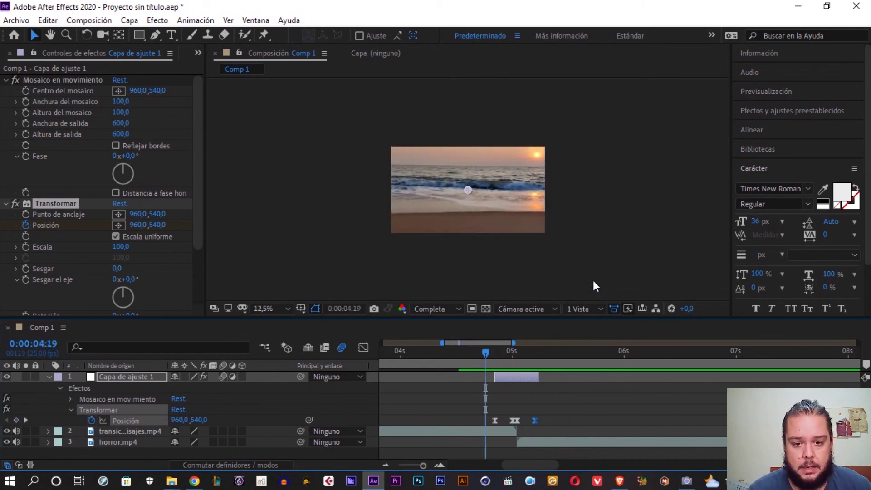
key(space)
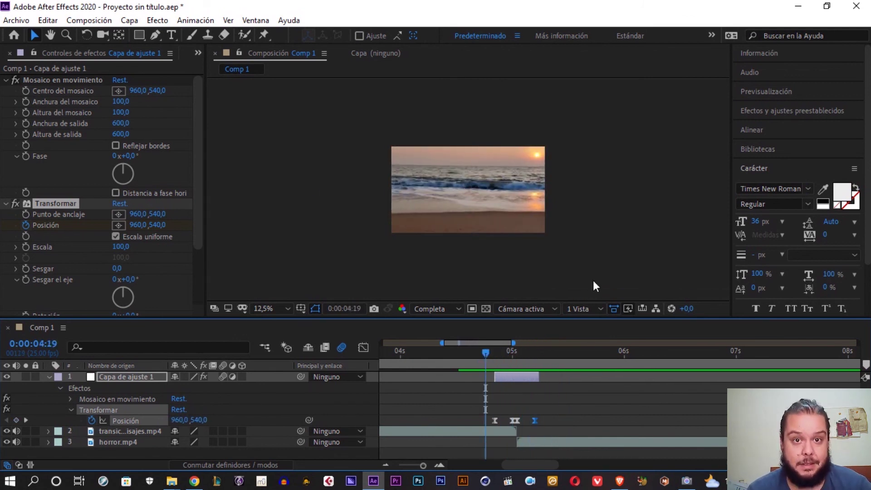